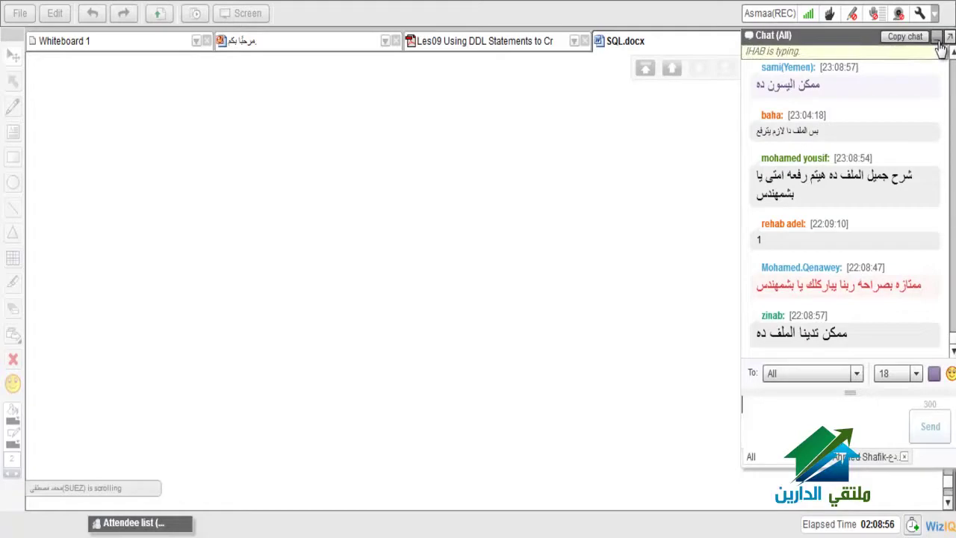
click(937, 37)
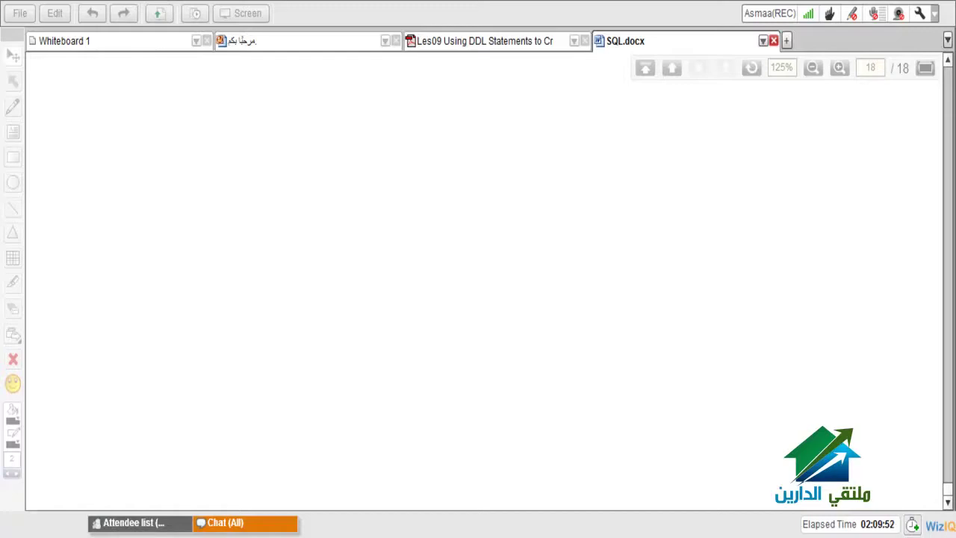
click(268, 521)
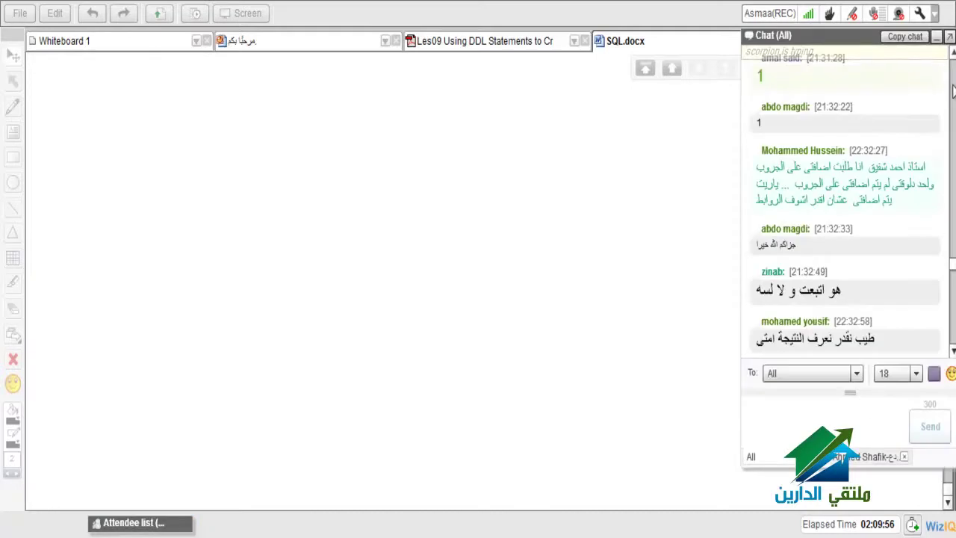
- Dock the chat panel beside the whiteboard
click(949, 37)
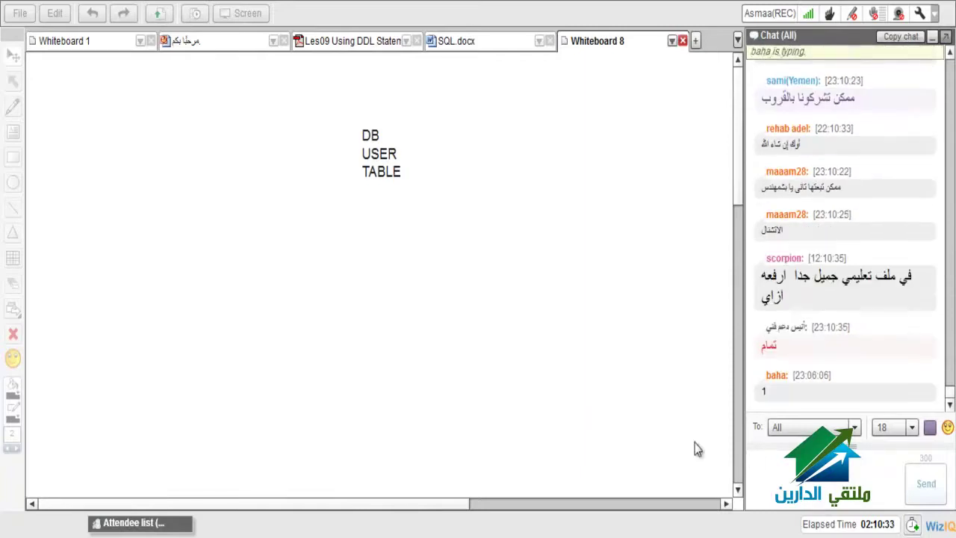
- Post the reply تمام to the class chat
text(ك)
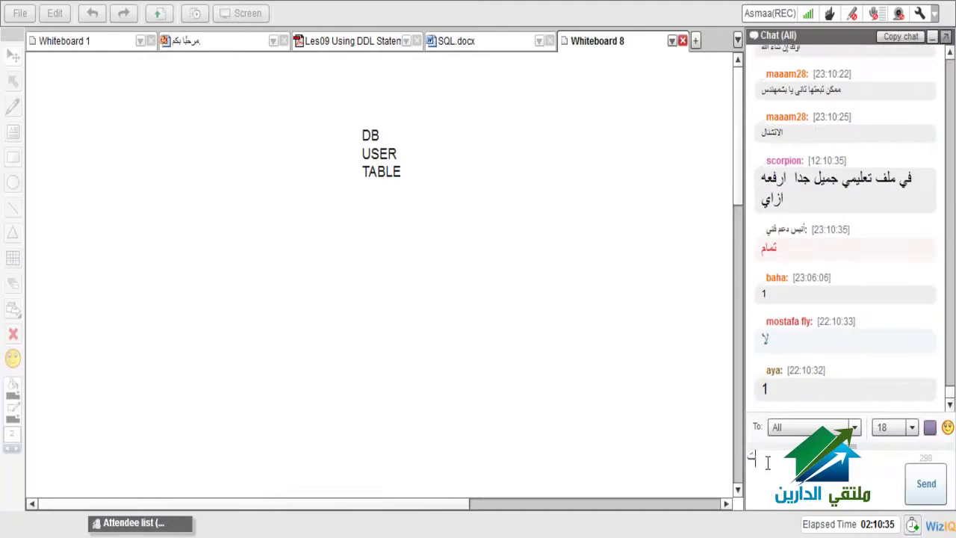
text(ام)
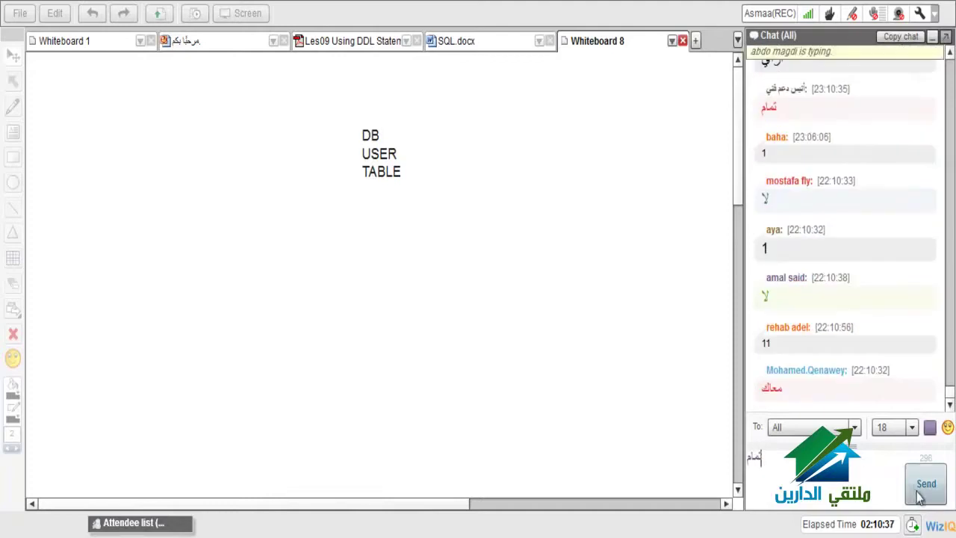
click(919, 496)
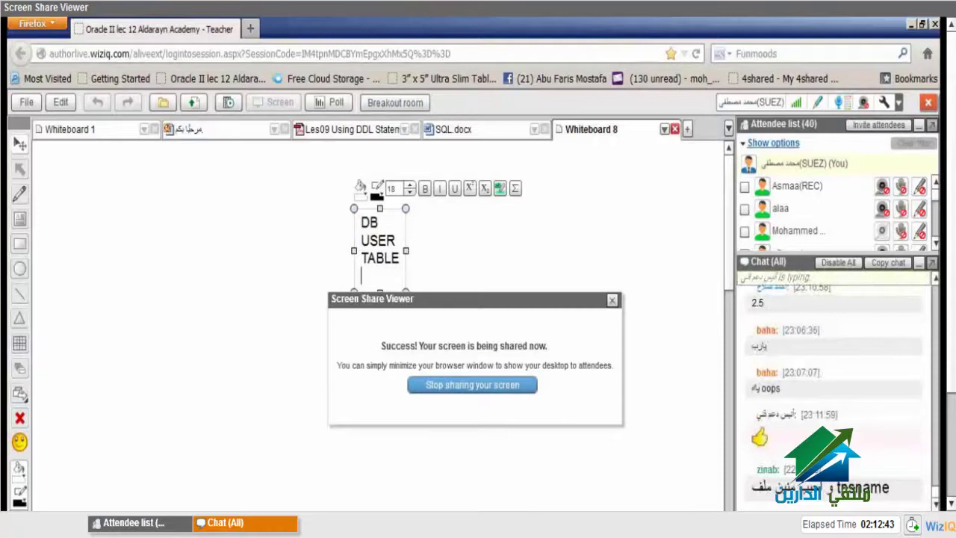
mouse_move(834, 527)
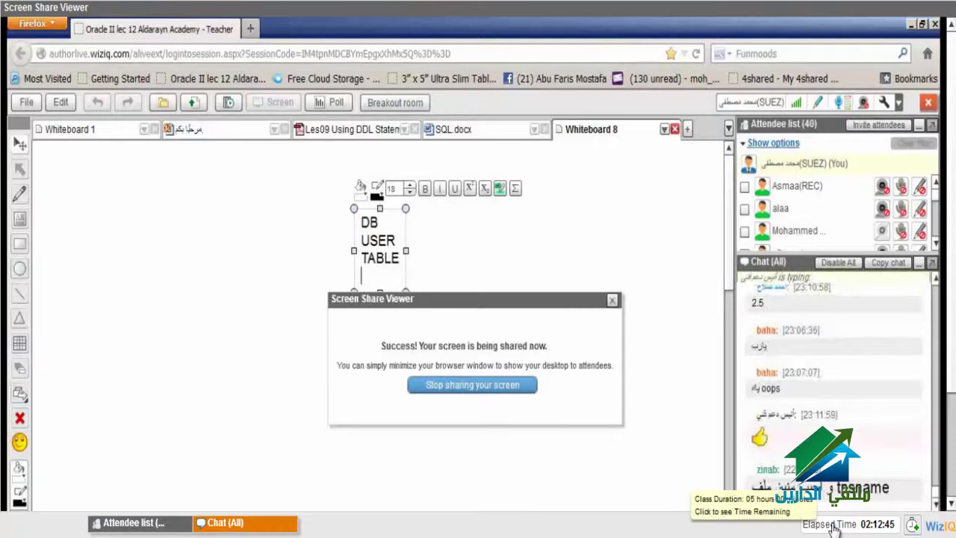
scroll(953, 381, down, 3)
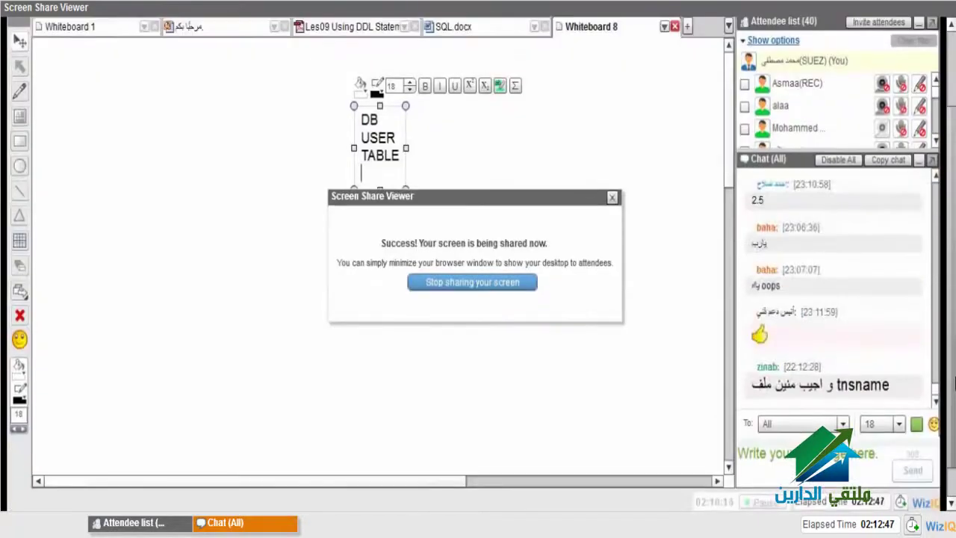
drag(954, 380, 954, 333)
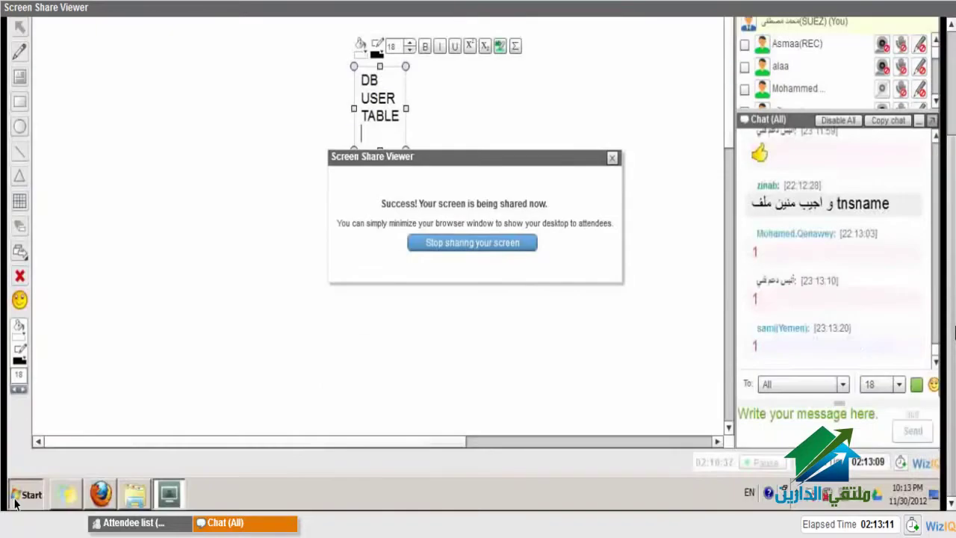
- Launch Database Configuration Assistant from Oracle - OraDb10g_home1 > Configuration and Migration Tools
click(16, 501)
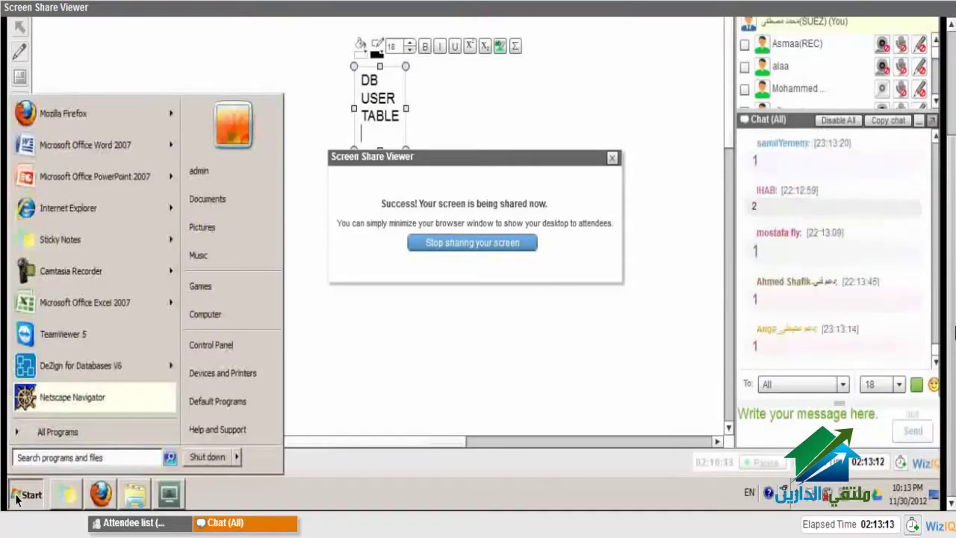
click(69, 439)
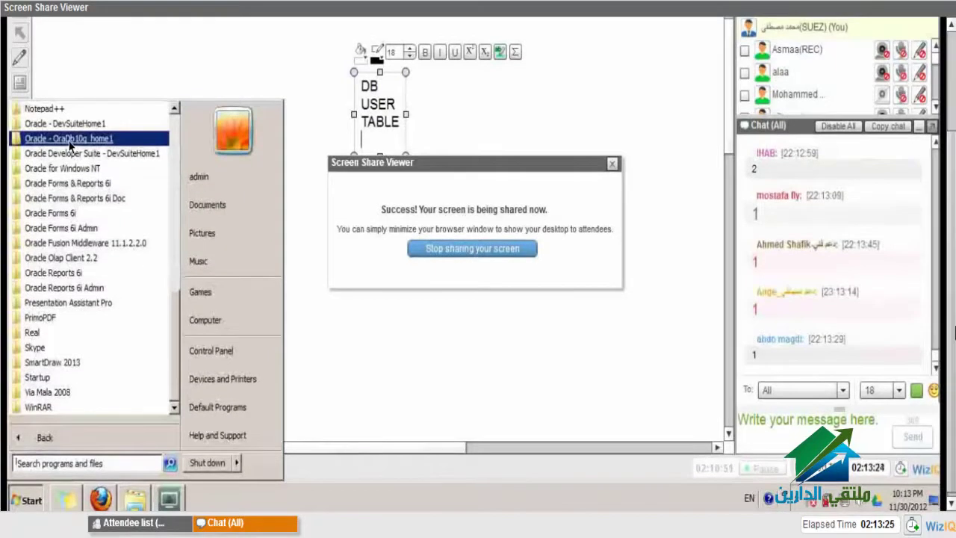
click(70, 143)
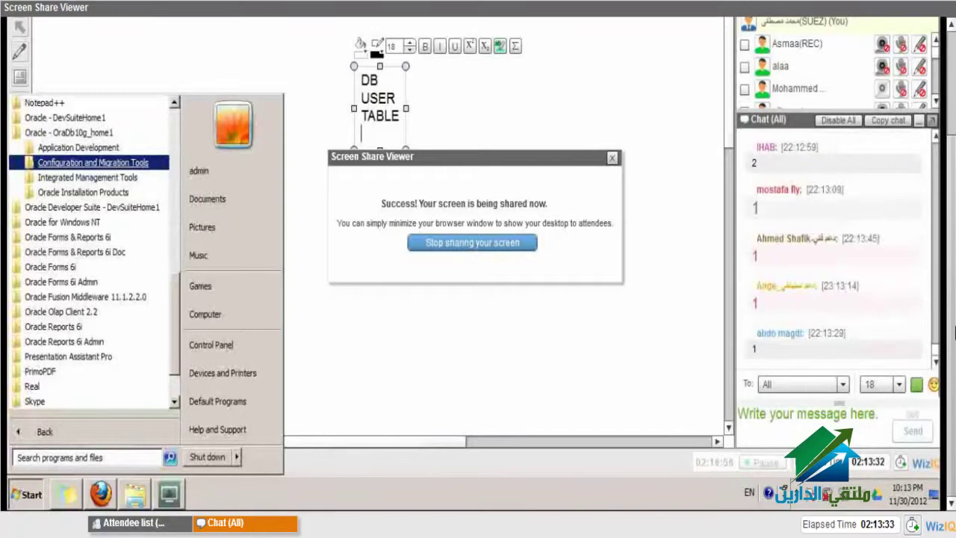
click(62, 165)
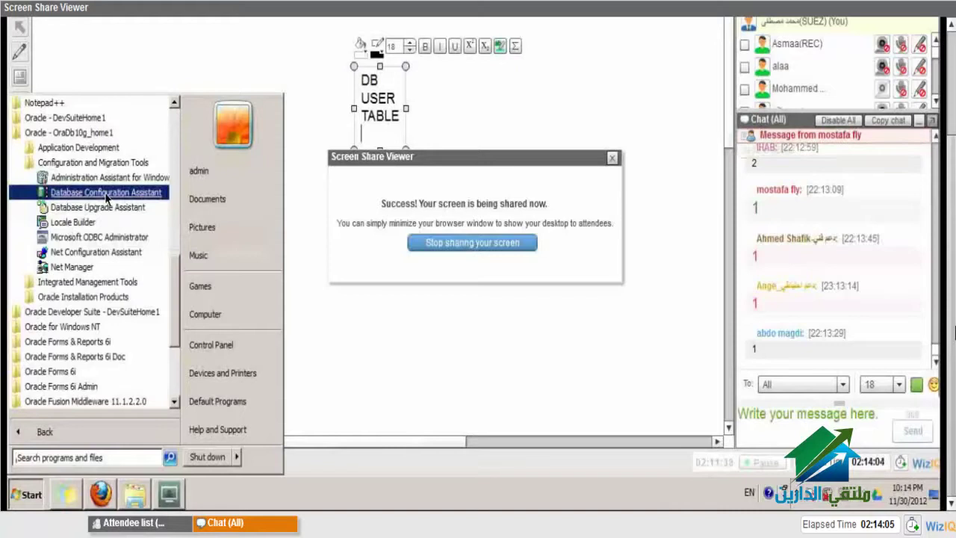
click(103, 195)
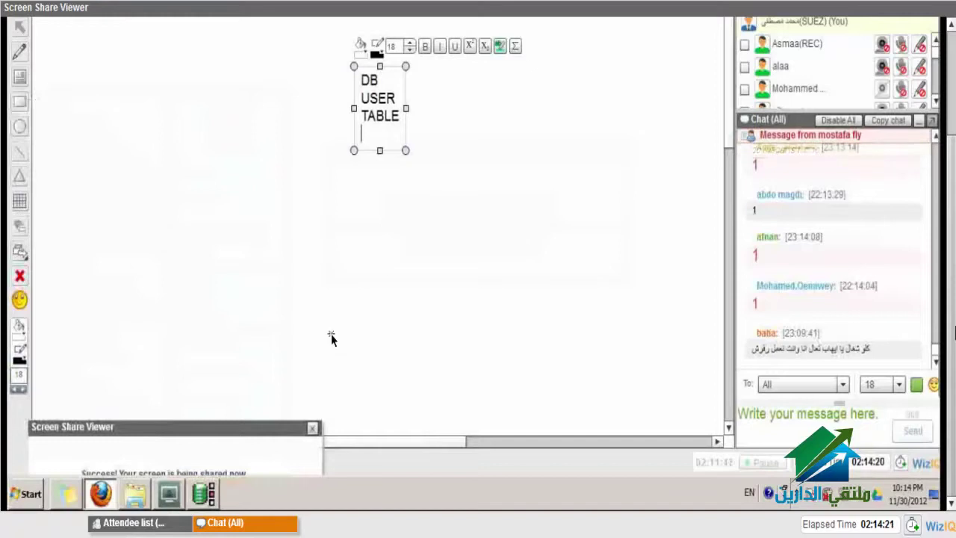
- Bring the DBCA window forward and continue with the General Purpose template to Database Identification
mouse_move(218, 503)
click(240, 470)
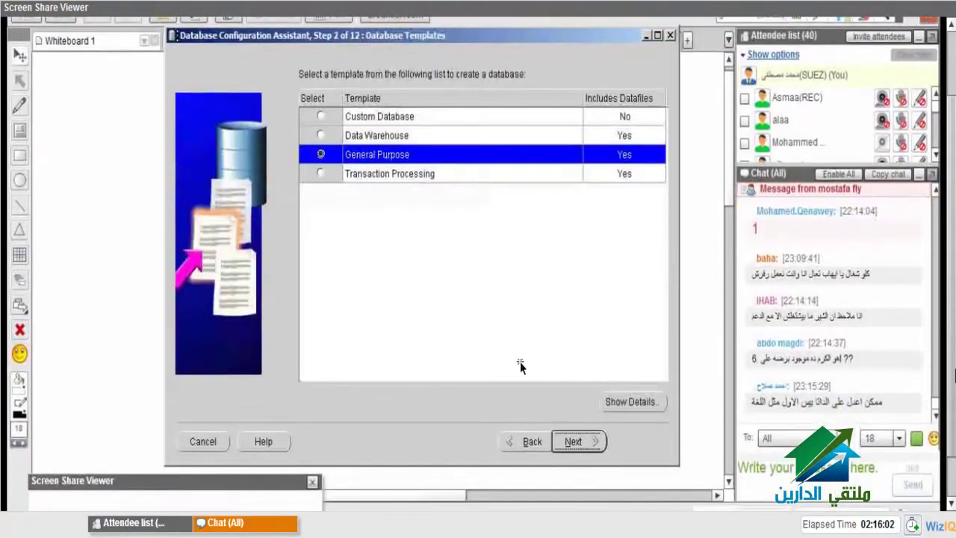
click(576, 441)
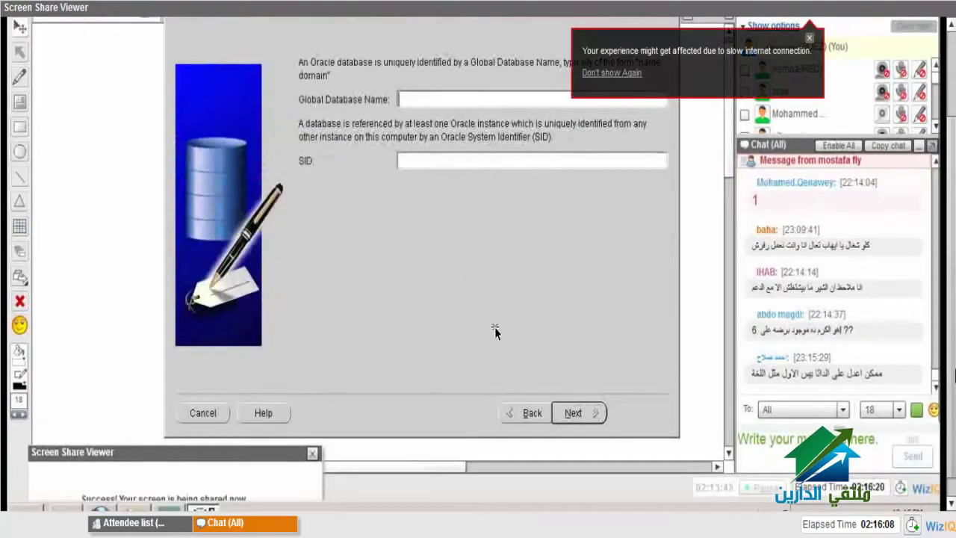
- Enter test as the Global Database Name so the SID also becomes test
text(test)
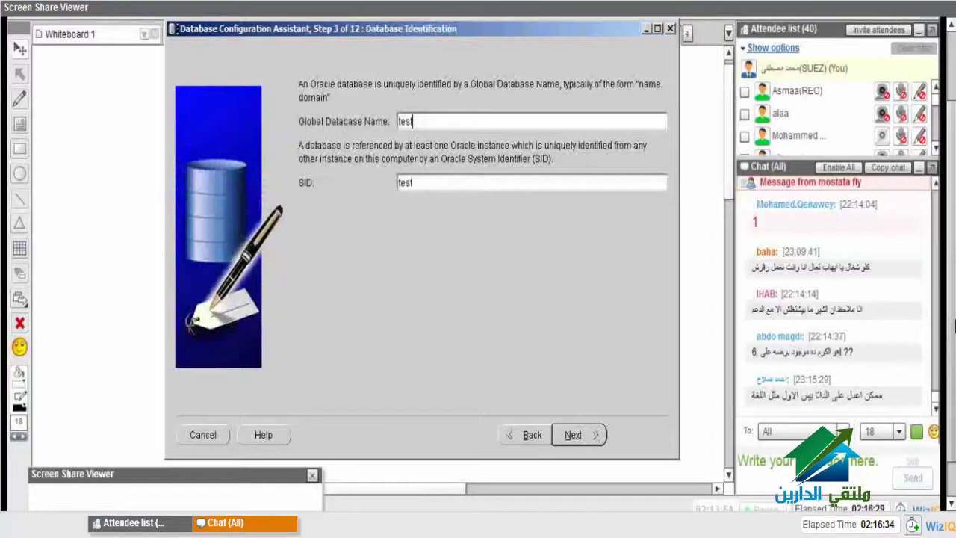
key(Tab)
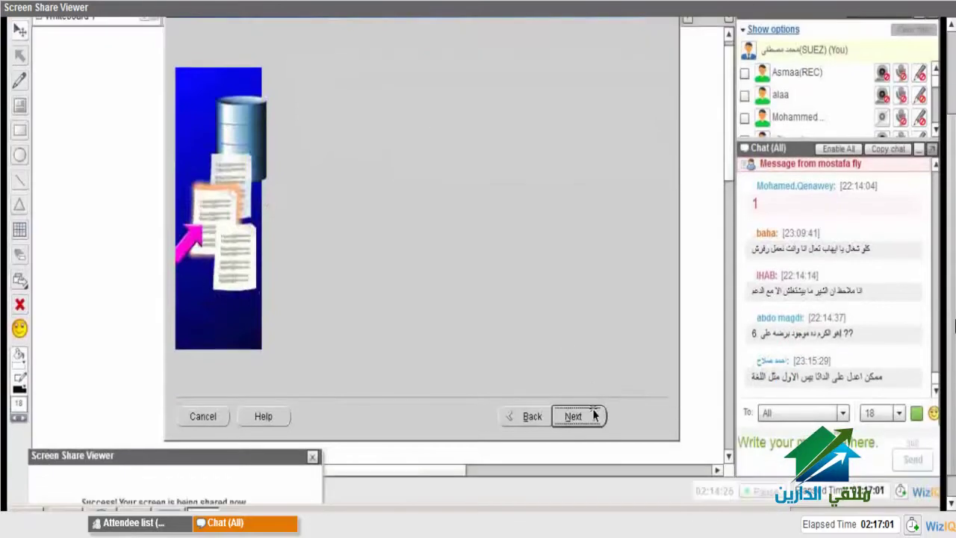
- On Database Credentials, use one shared password for all accounts, entered and confirmed
click(593, 423)
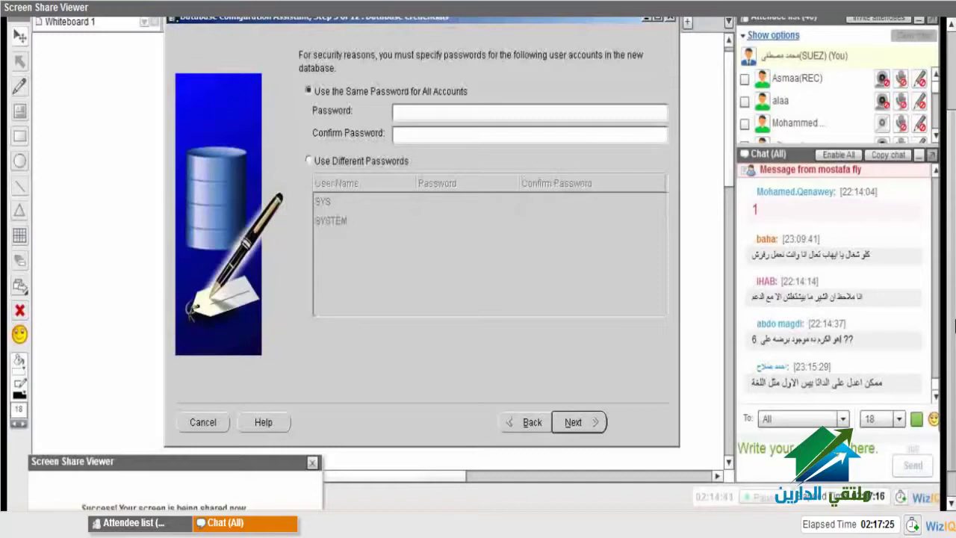
click(309, 161)
click(418, 91)
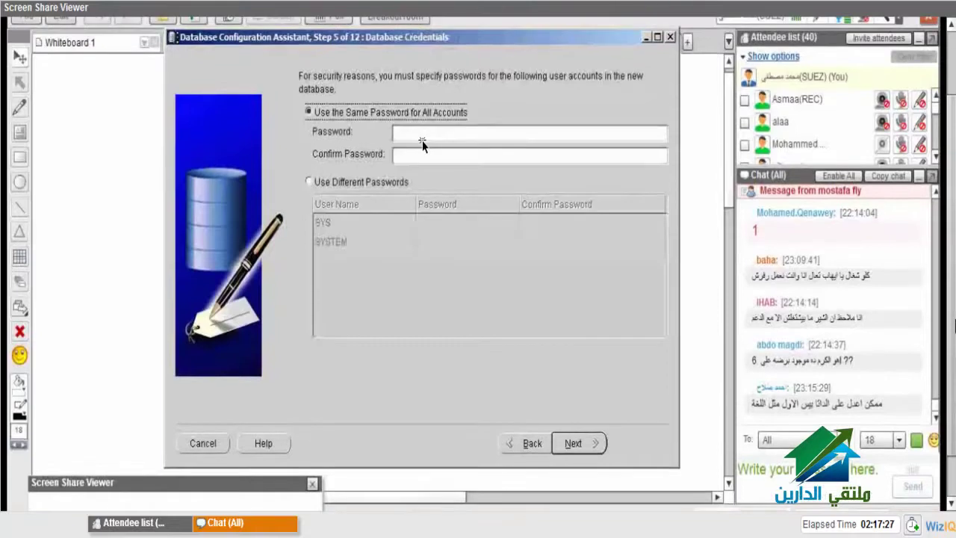
text(****)
click(417, 154)
text(****)
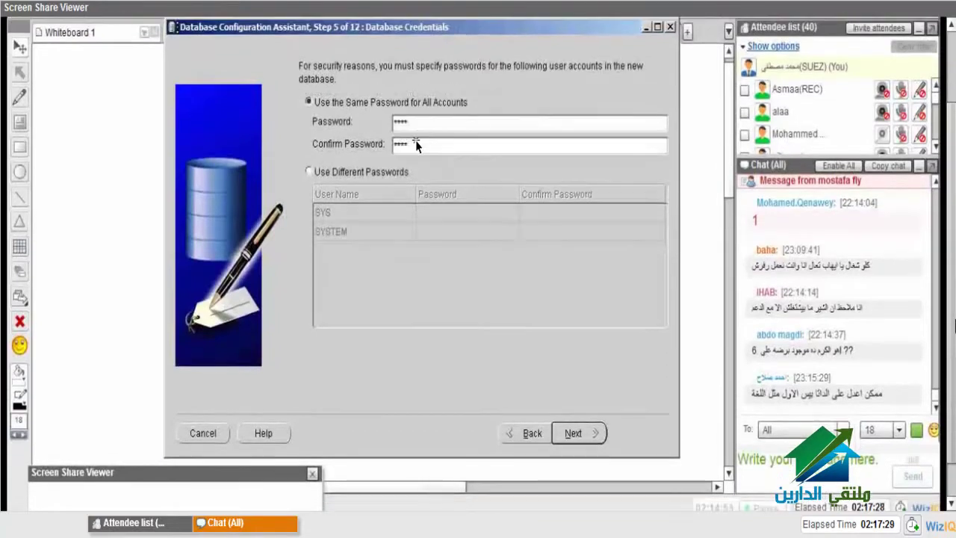
click(588, 436)
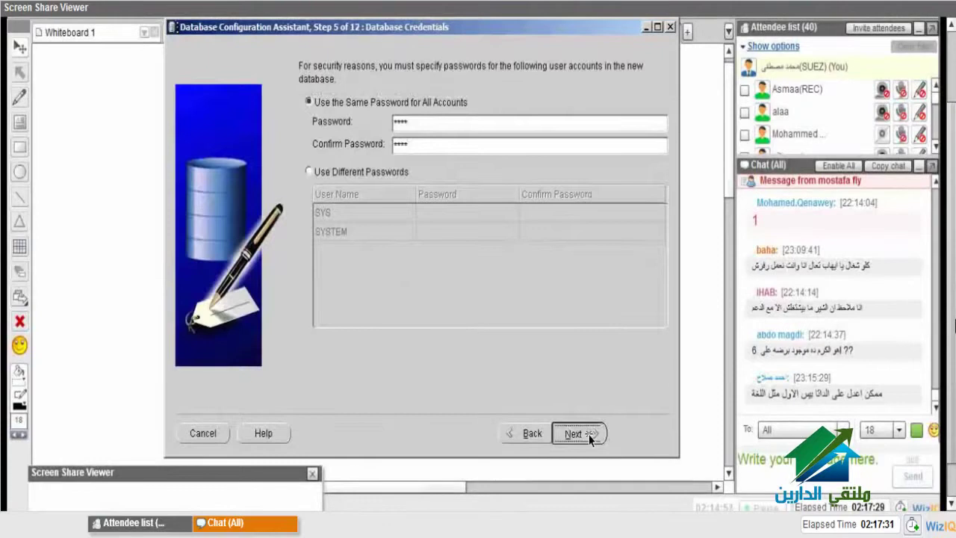
- Accept default storage, recovery, sample schema and memory settings, then Finish the wizard
click(561, 439)
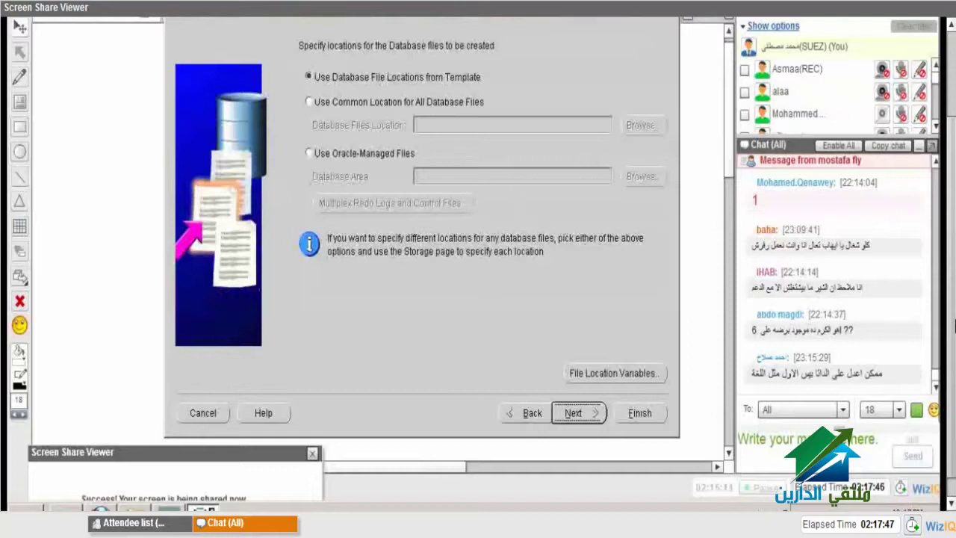
click(593, 423)
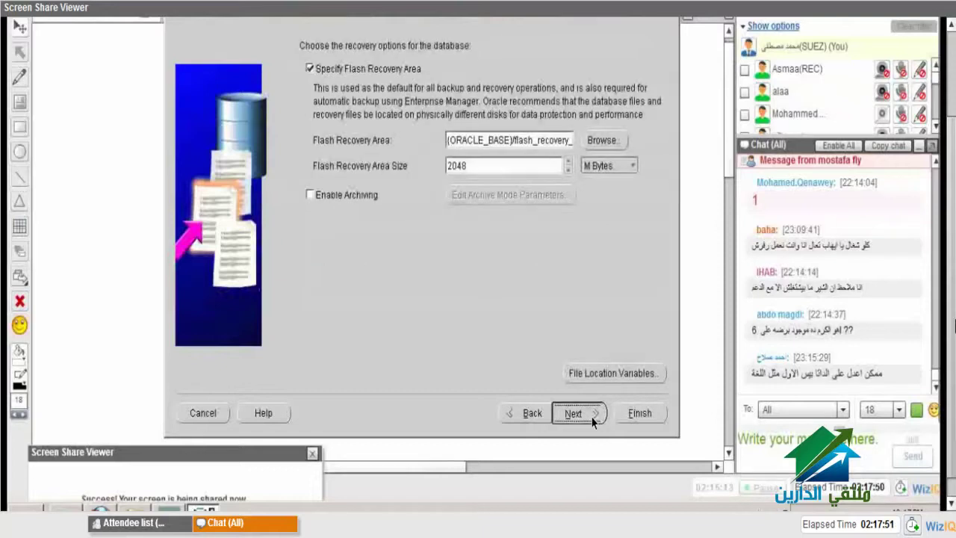
click(592, 422)
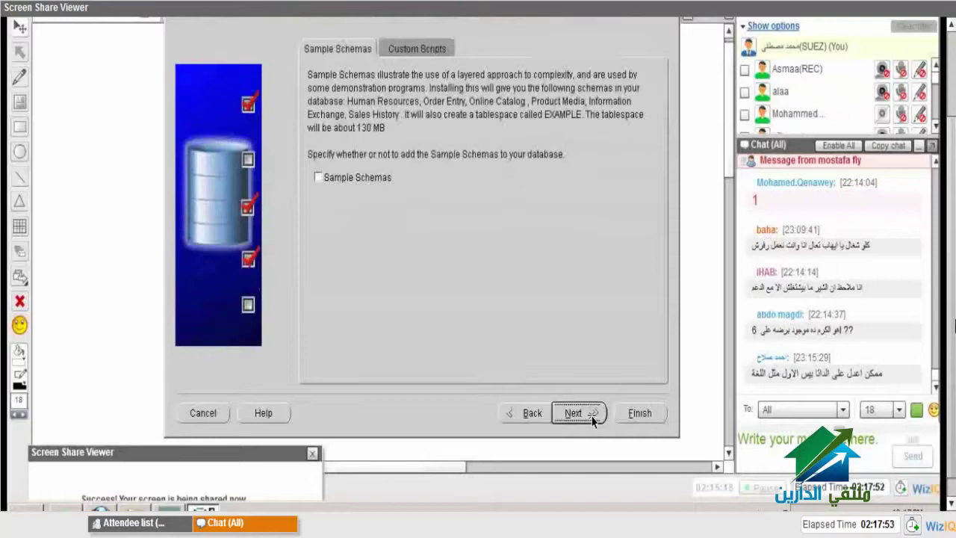
click(592, 422)
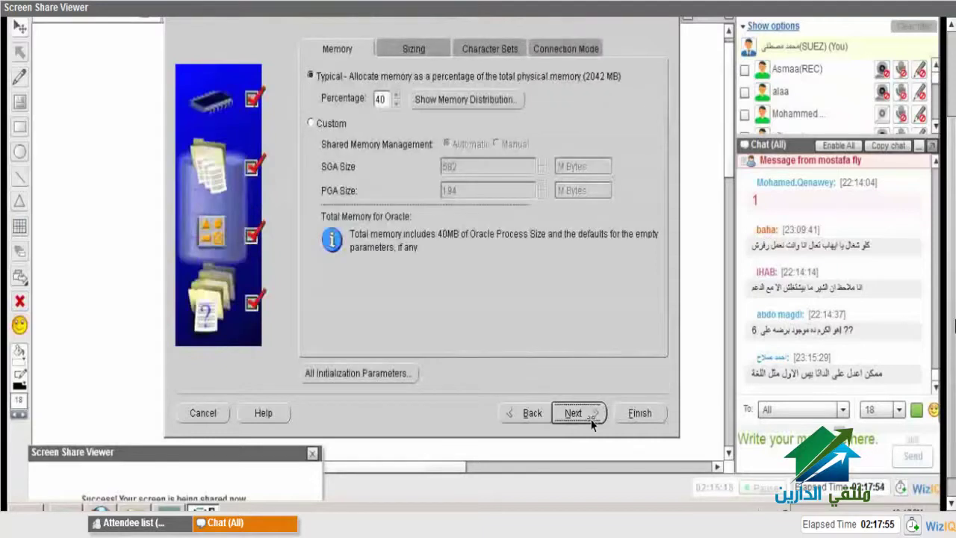
click(590, 426)
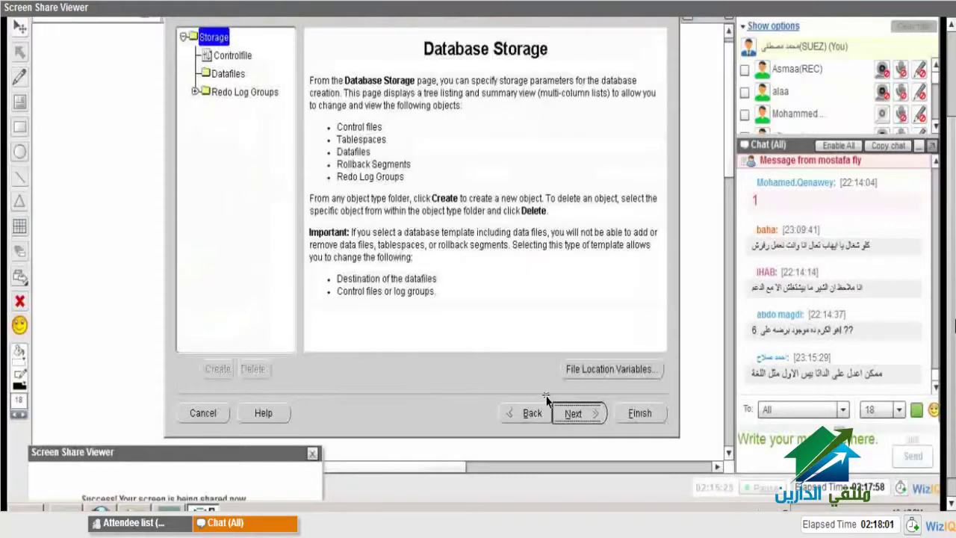
click(573, 412)
click(620, 413)
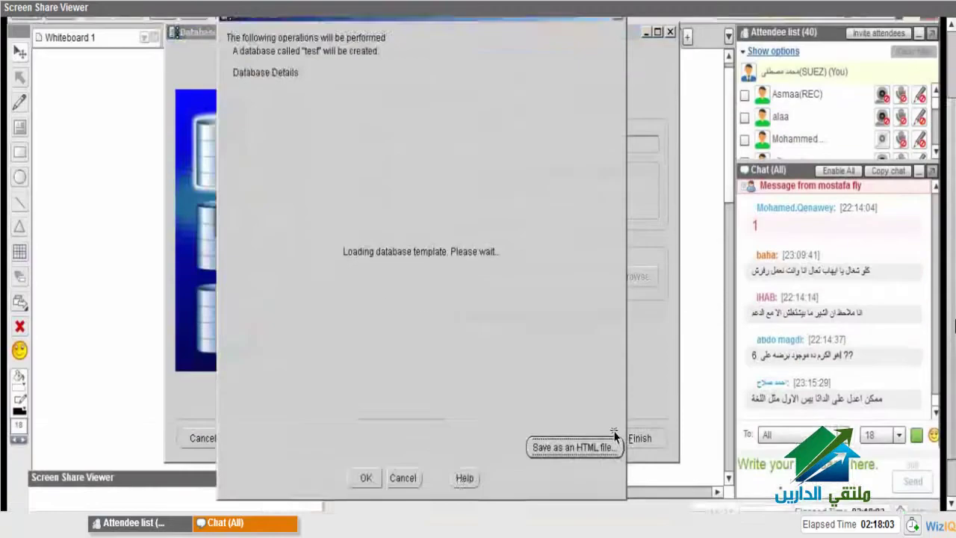
- Confirm the summary so the test database is created
click(355, 428)
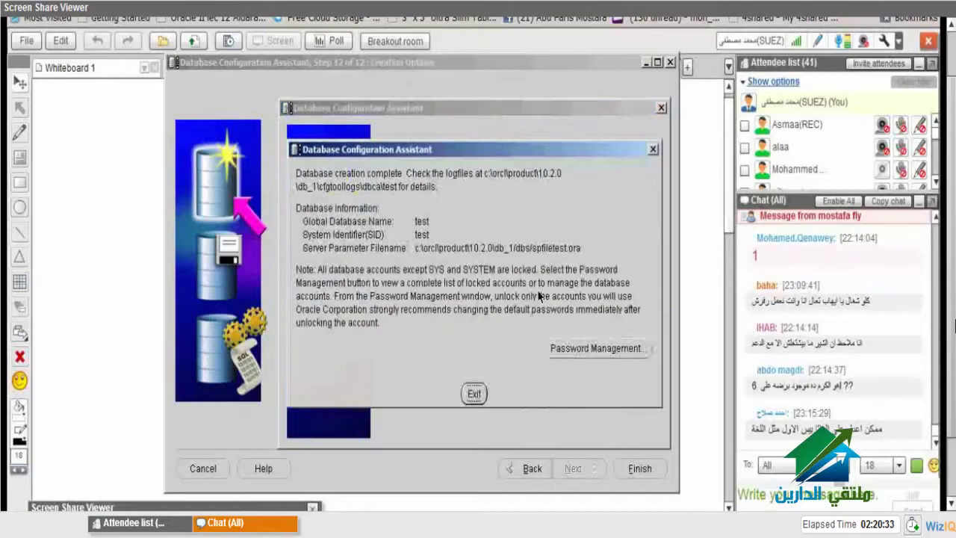
- Exit the Database Configuration Assistant after creation completes
click(588, 354)
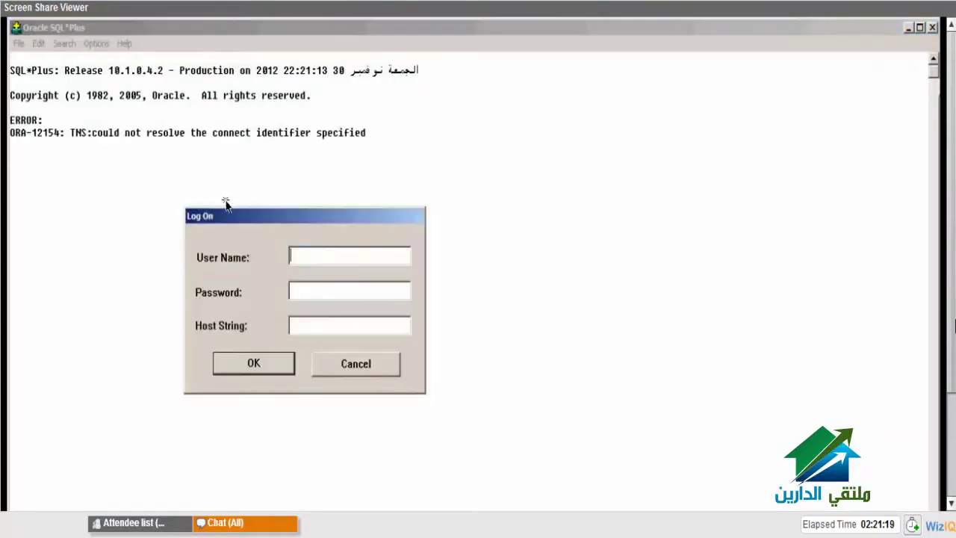
- Cancel the failed SQL*Plus log-on and launch Oracle Net Configuration Assistant
click(357, 371)
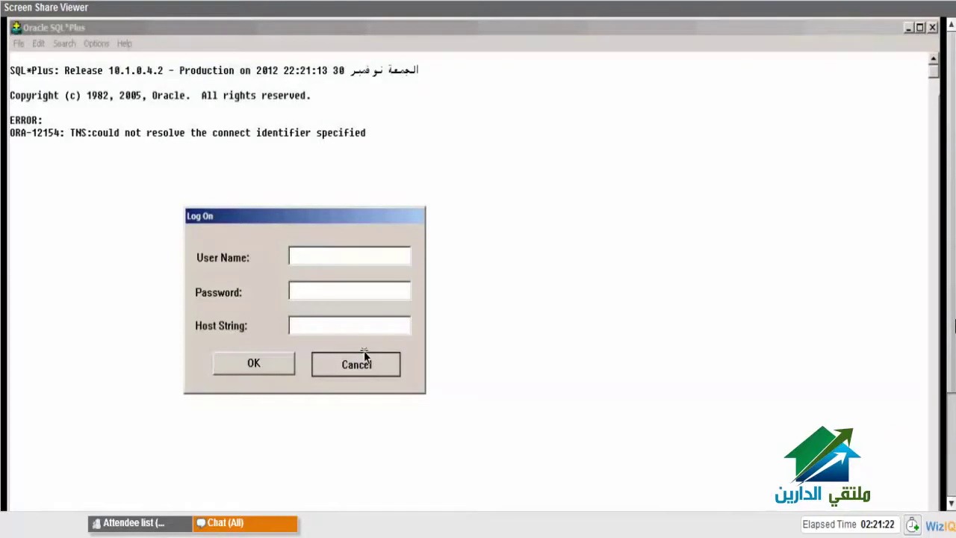
click(363, 349)
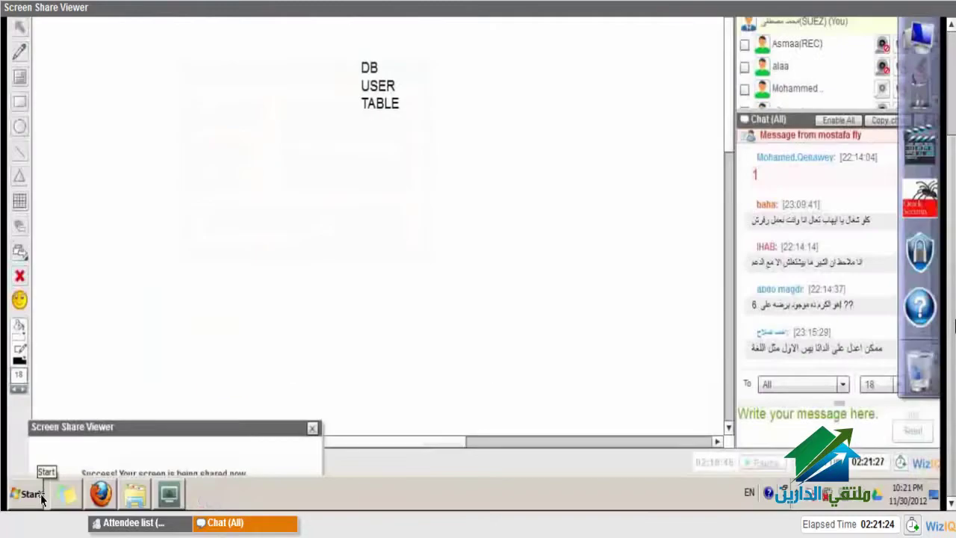
click(40, 478)
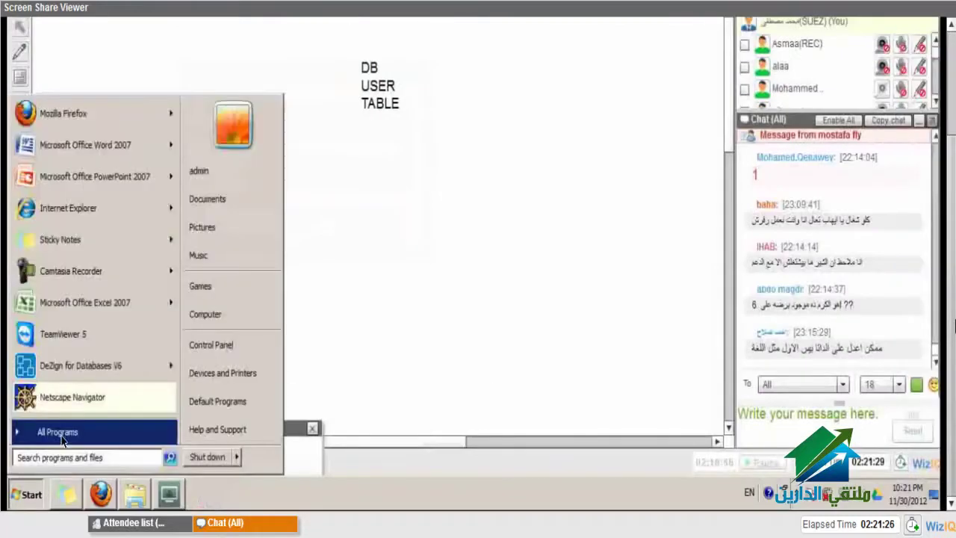
click(37, 430)
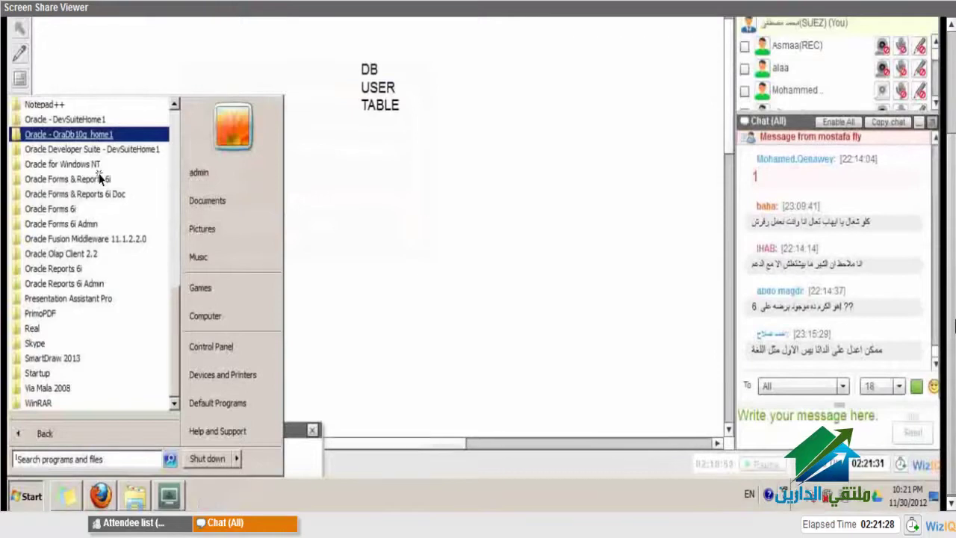
click(98, 140)
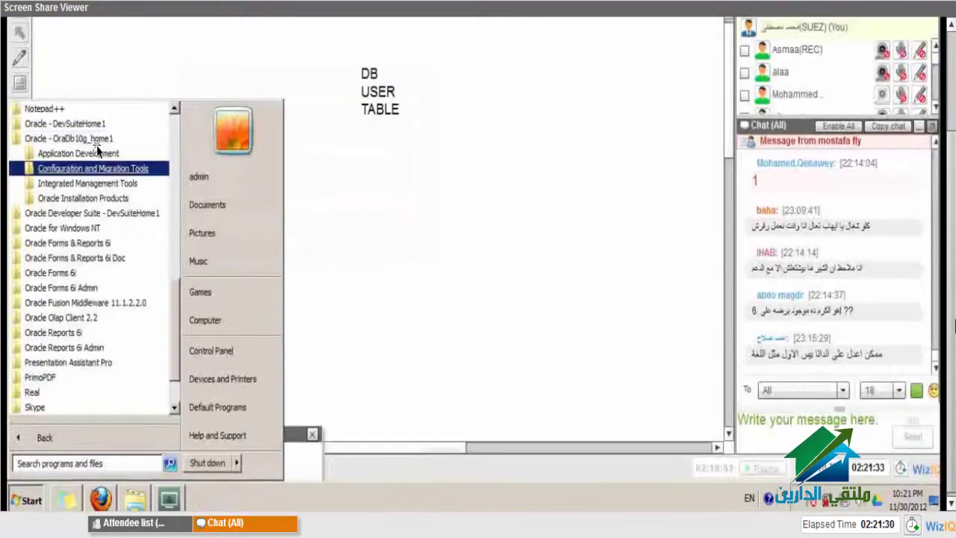
click(104, 168)
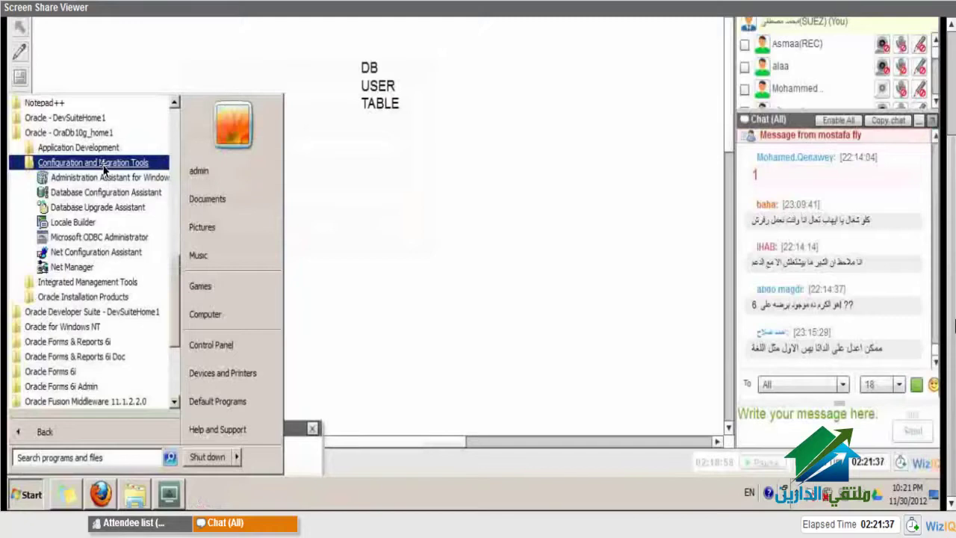
click(137, 254)
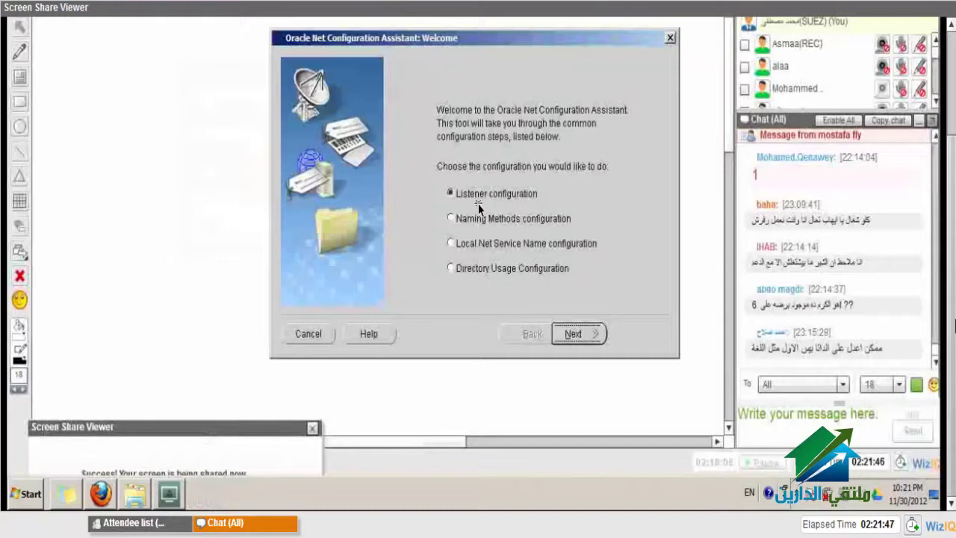
- Advance to Listener Configuration, then cancel and confirm quitting the Net Configuration Assistant
click(588, 342)
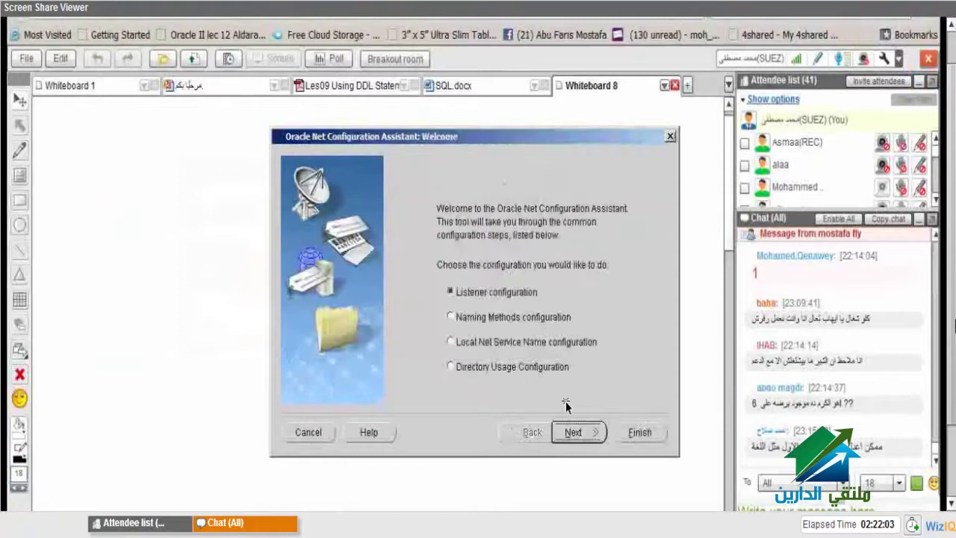
click(307, 433)
click(552, 342)
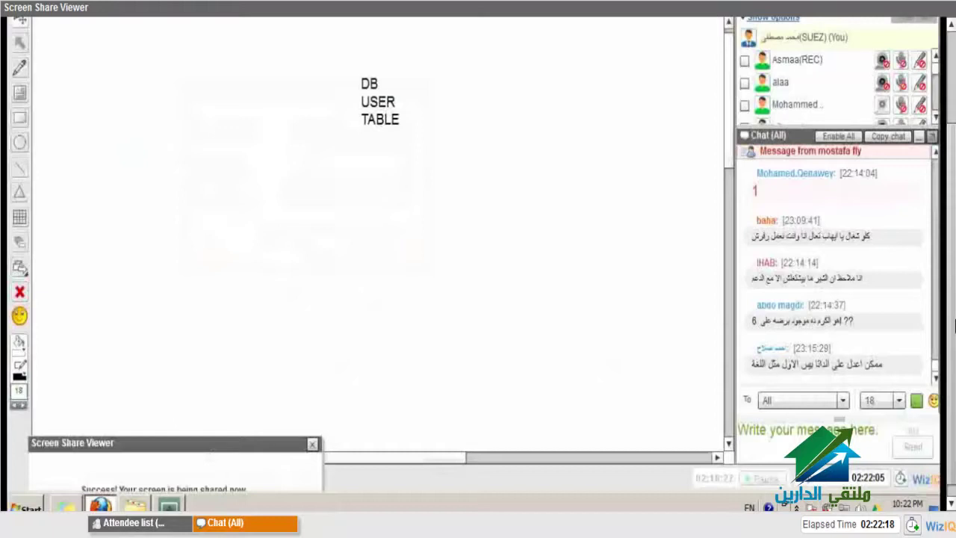
- Highlight the connection-attempt and test-failed lines in the connection test log
key(super)
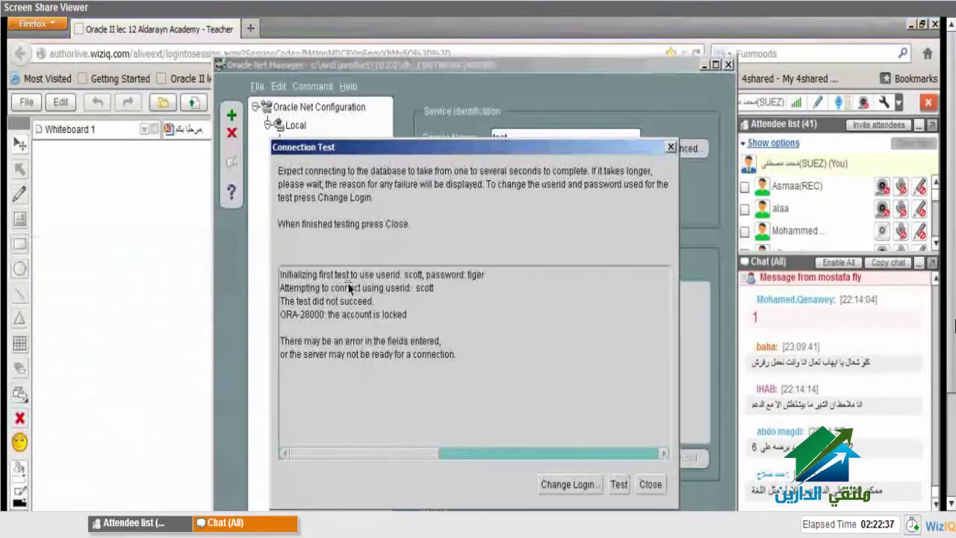
drag(281, 289, 436, 289)
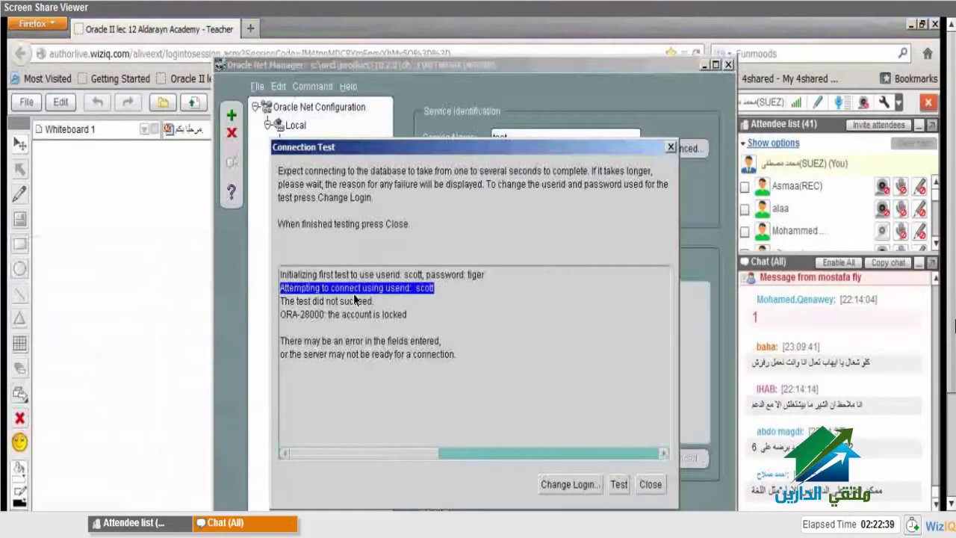
drag(285, 301, 375, 302)
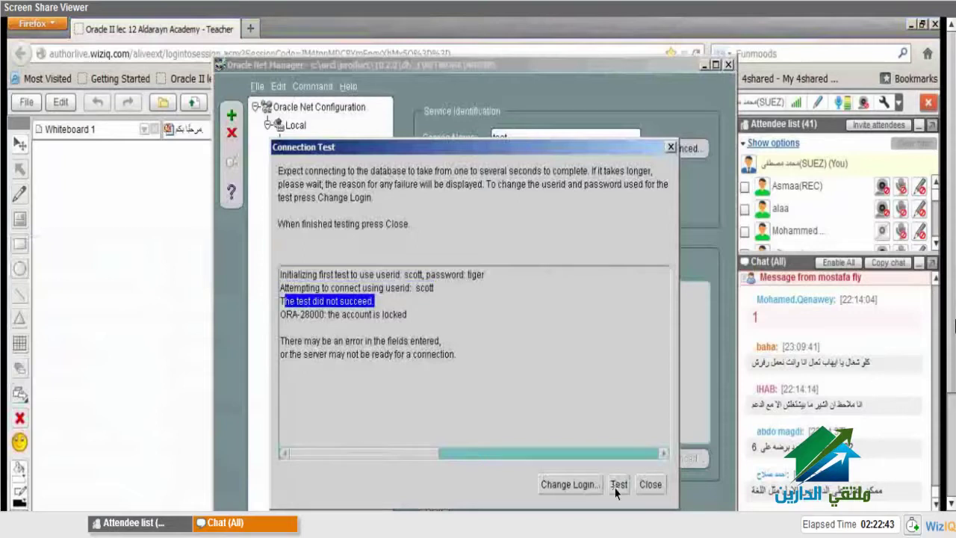
- Re-enter the test login password, rerun the connection test, and close the results
click(590, 490)
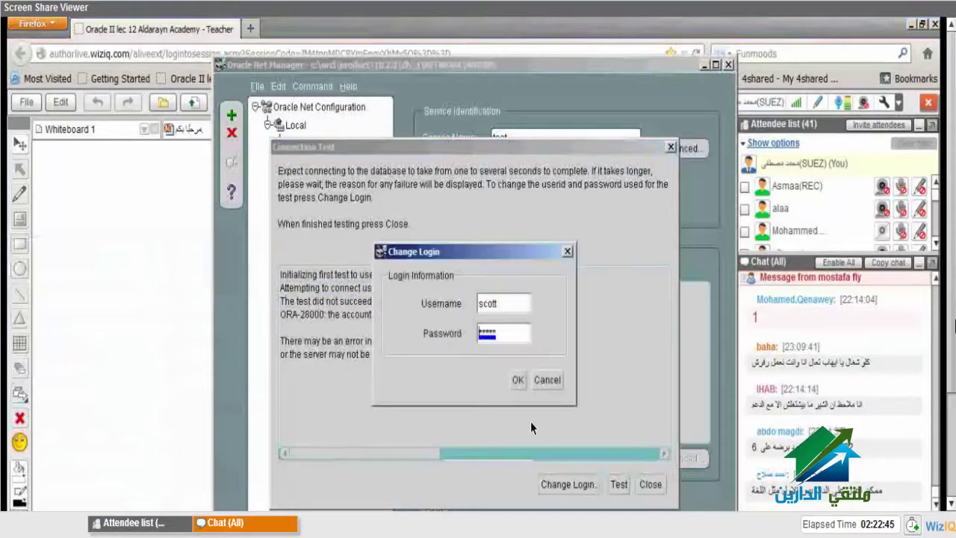
double_click(478, 334)
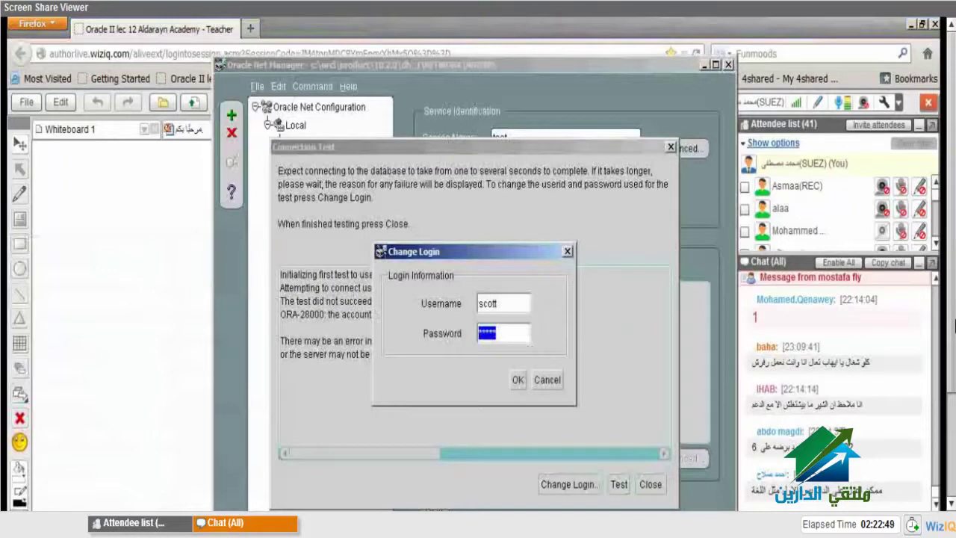
text(tige)
click(520, 381)
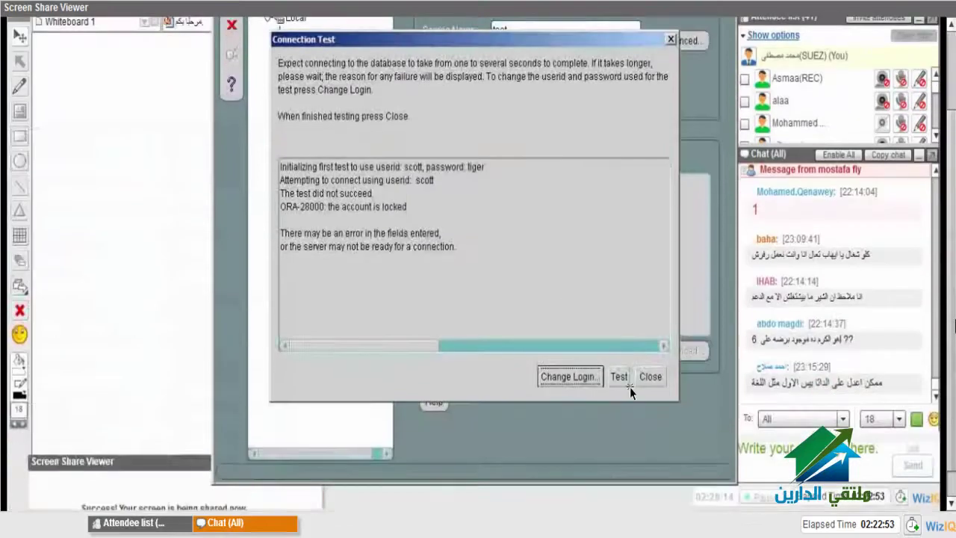
click(619, 377)
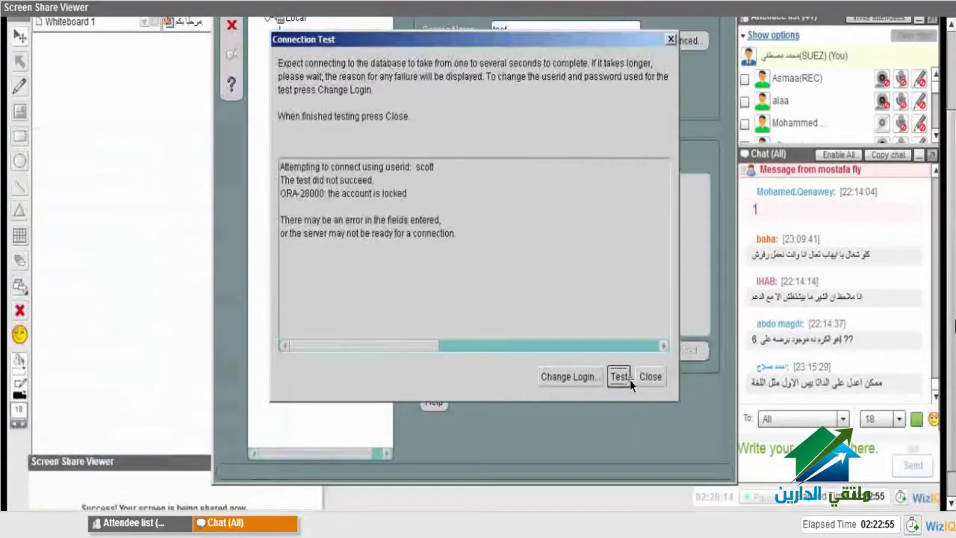
click(660, 384)
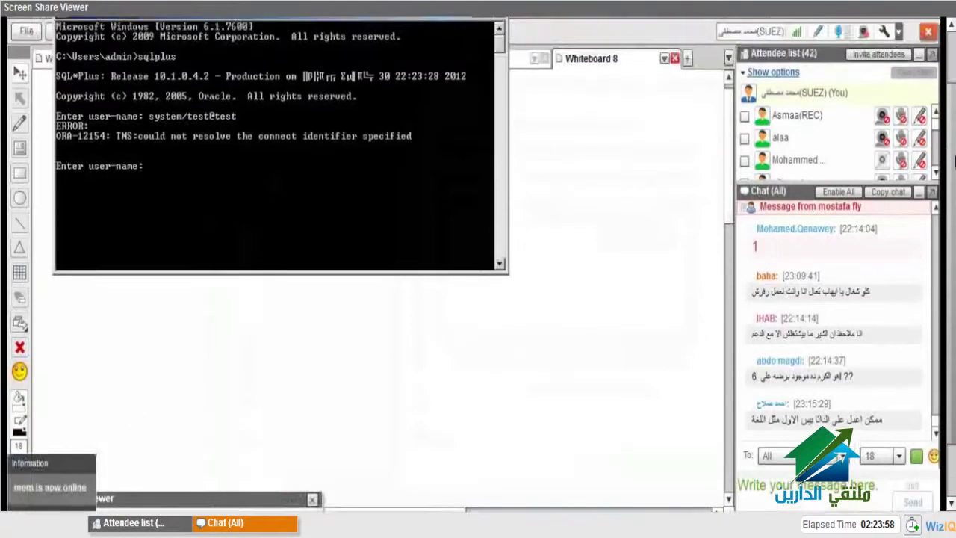
- Scroll the SQL*Plus console to review the failed system log-on attempts
drag(953, 161, 953, 217)
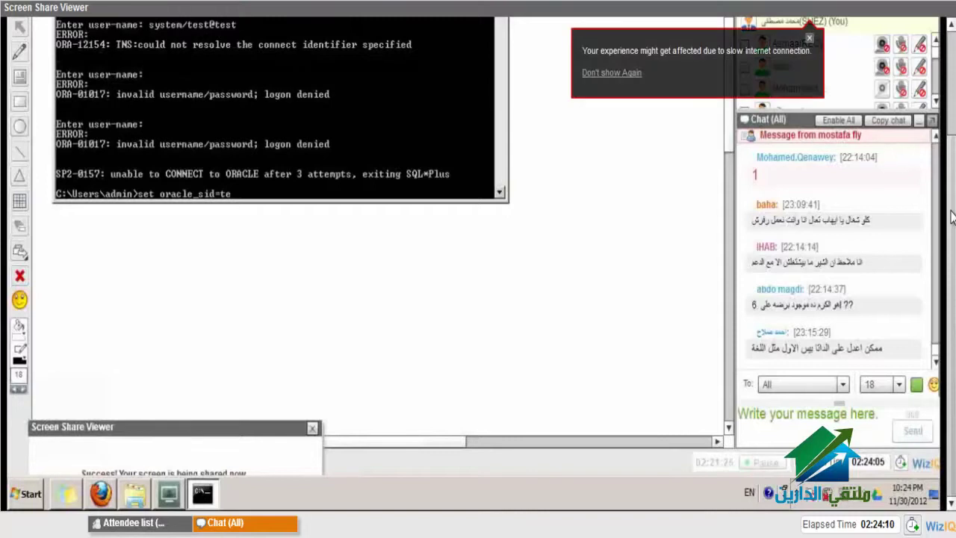
- Connect to SQL*Plus with the sysdba account AS SYSDBA
drag(952, 217, 953, 172)
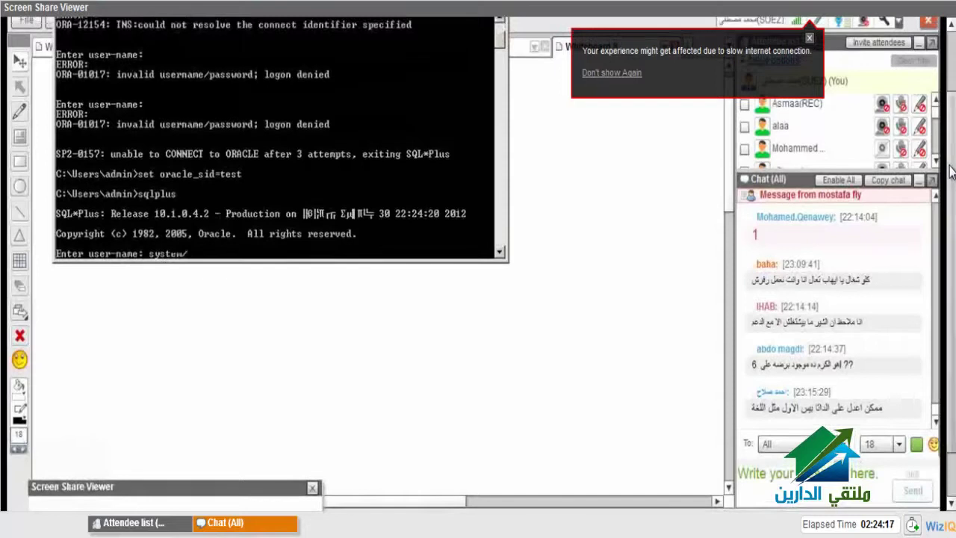
click(811, 38)
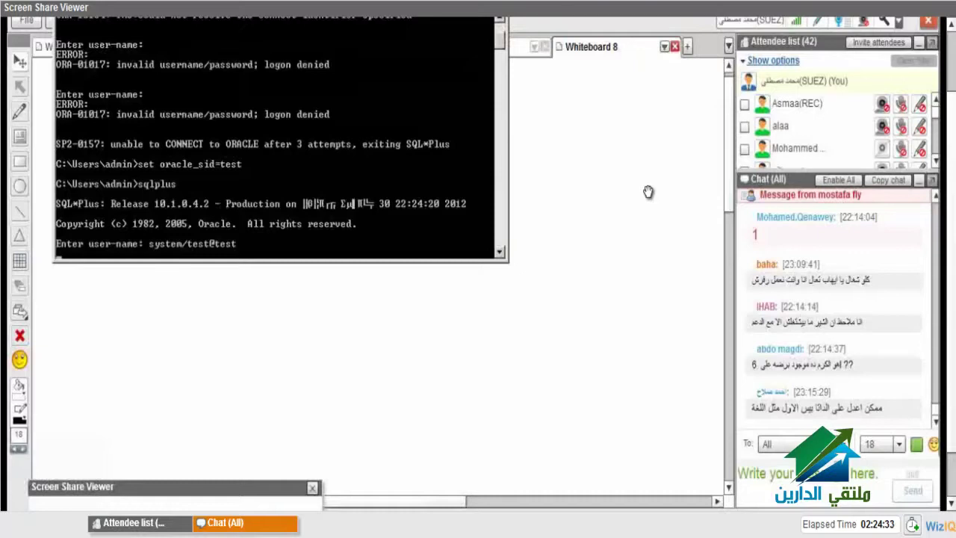
key(Return)
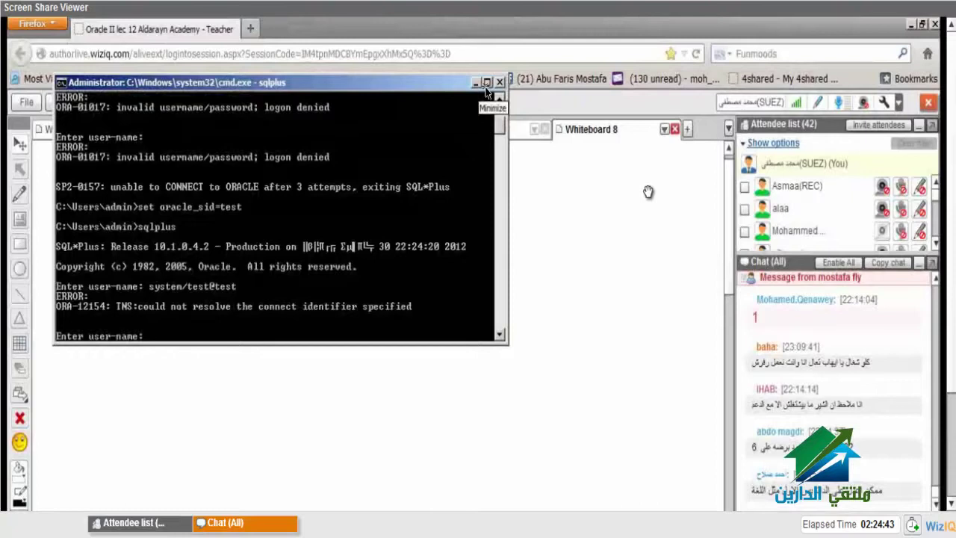
text(sys)
text(dba/sys as sysdba)
key(Return)
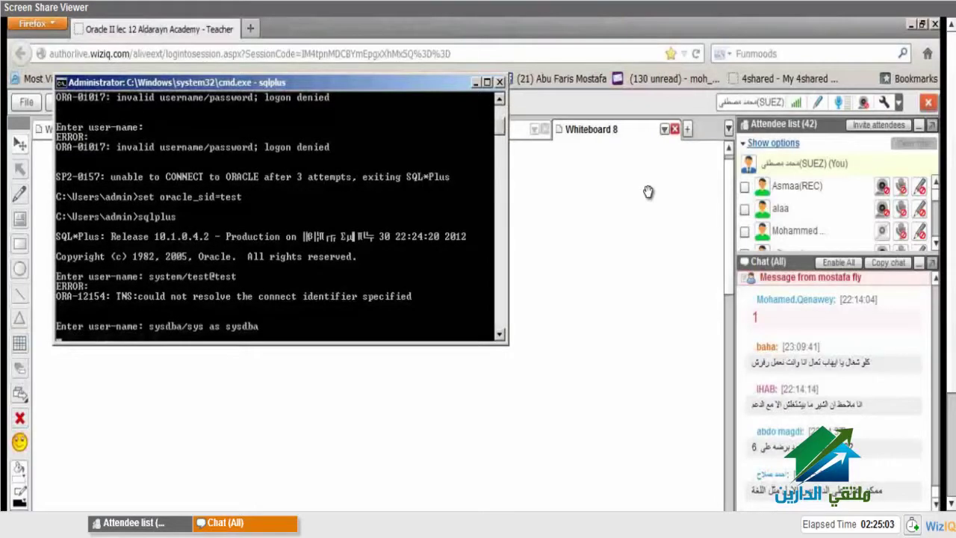
key(Return)
- Run def to list the DEFINE variables
text(def)
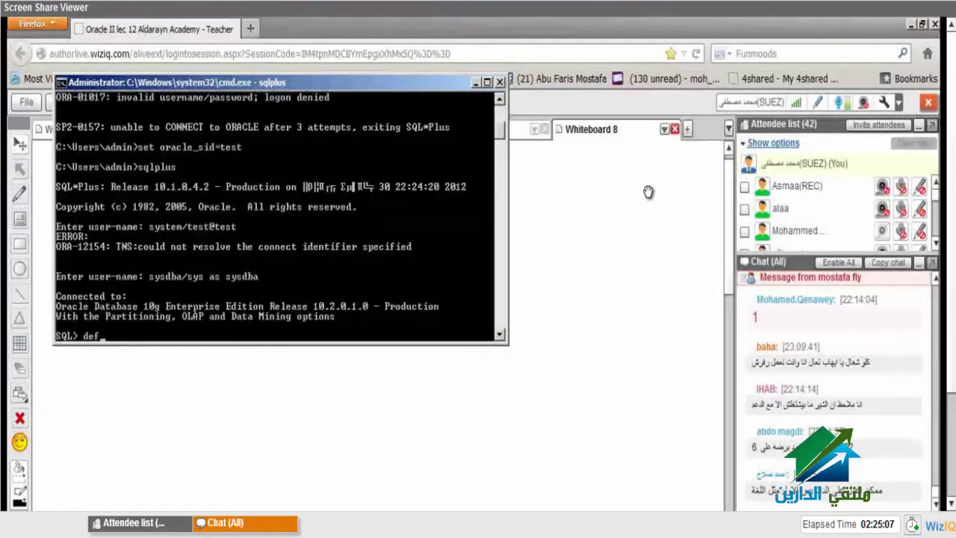
key(Return)
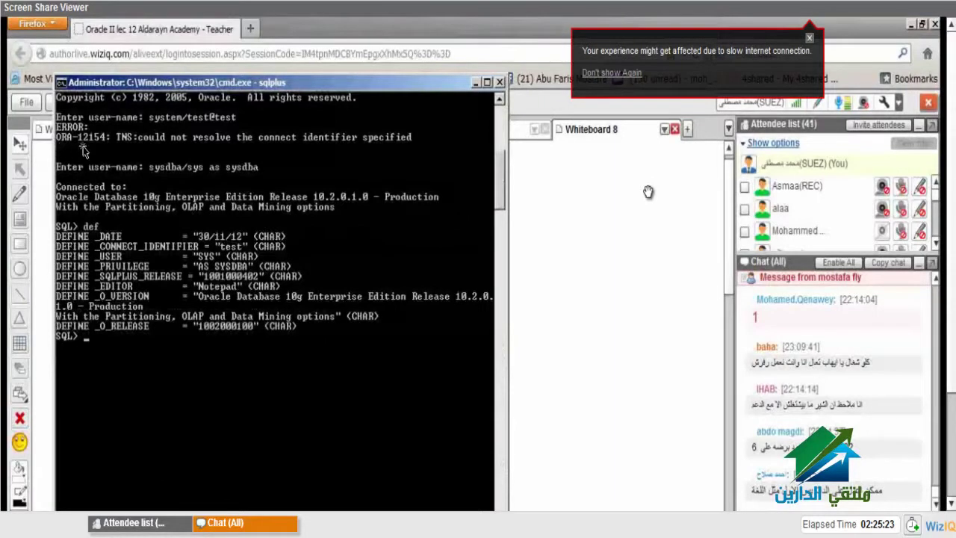
click(810, 39)
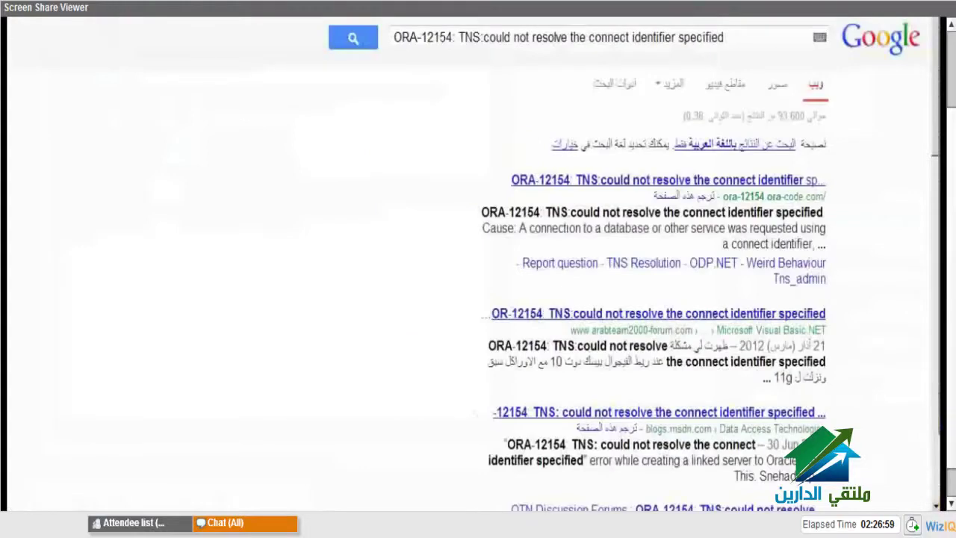
- Open the OTN Discussion Forums thread on ORA-12154 from the Google results
scroll(847, 374, down, 3)
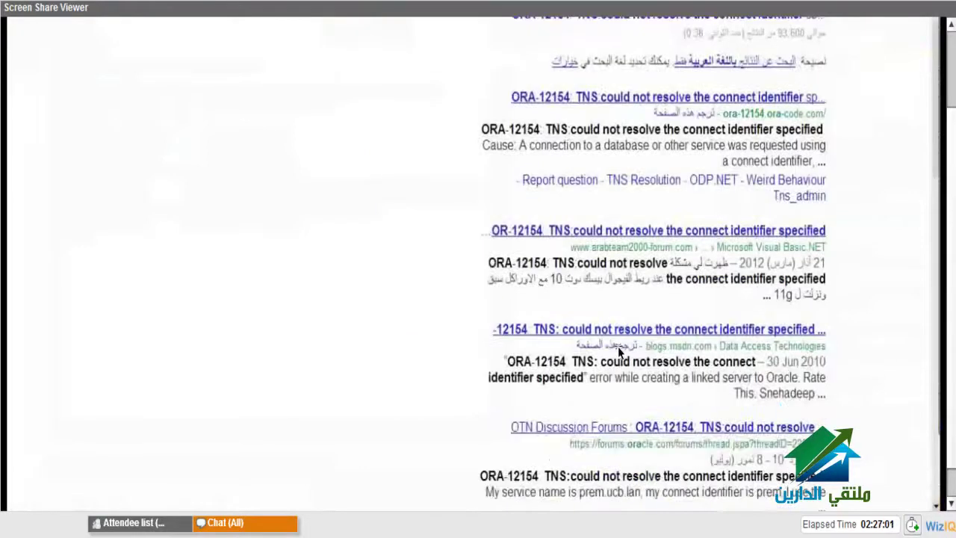
click(586, 344)
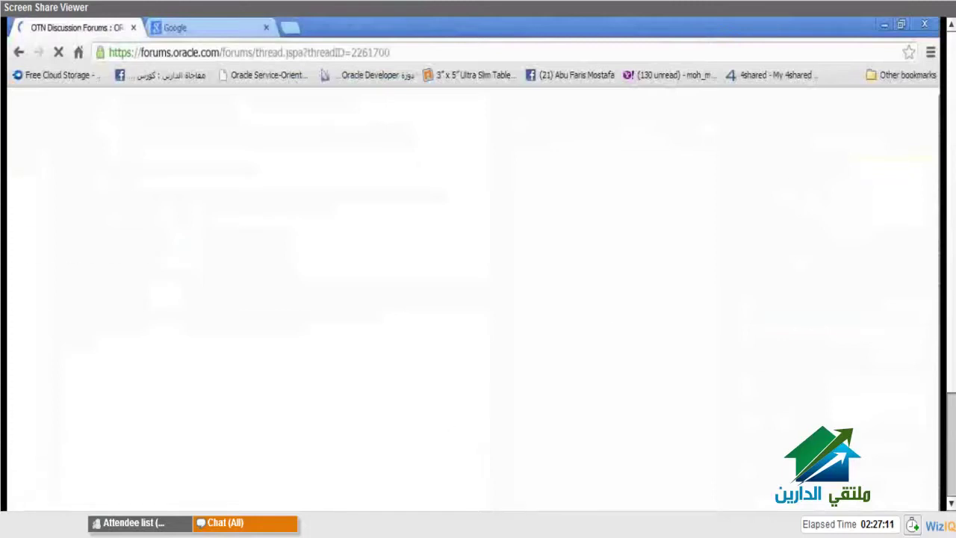
- Scroll through the ORA-12154 thread and briefly highlight the listener.ora text
scroll(158, 446, down, 2)
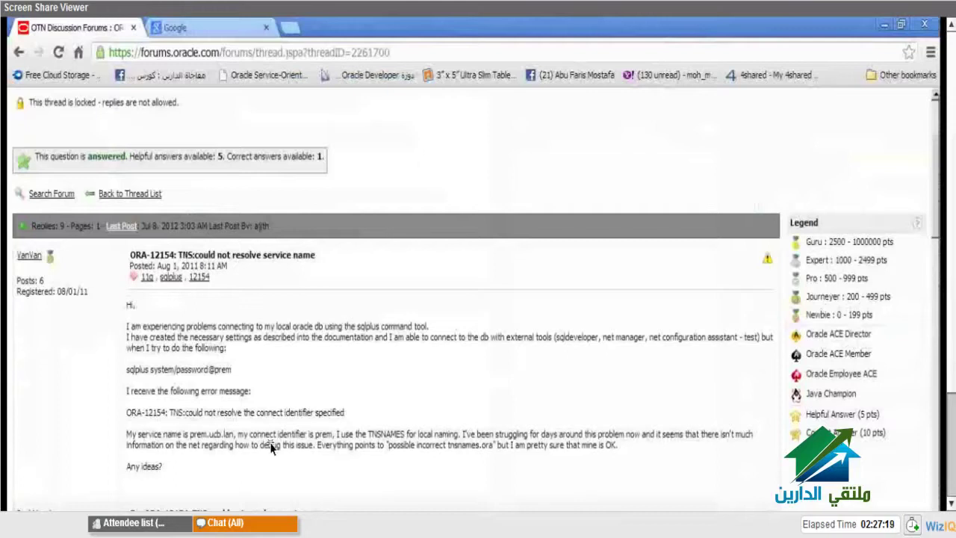
scroll(358, 493, down, 5)
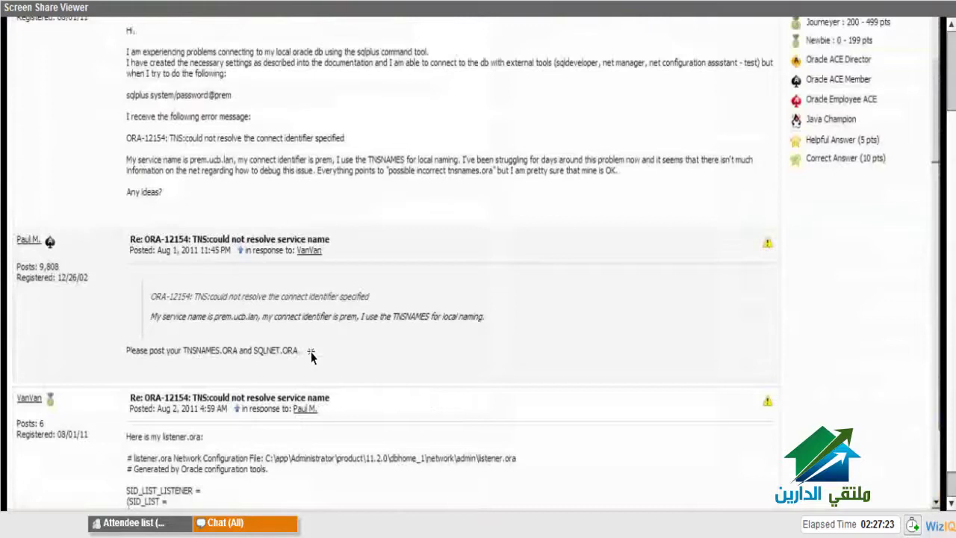
scroll(164, 149, down, 3)
scroll(150, 145, down, 1)
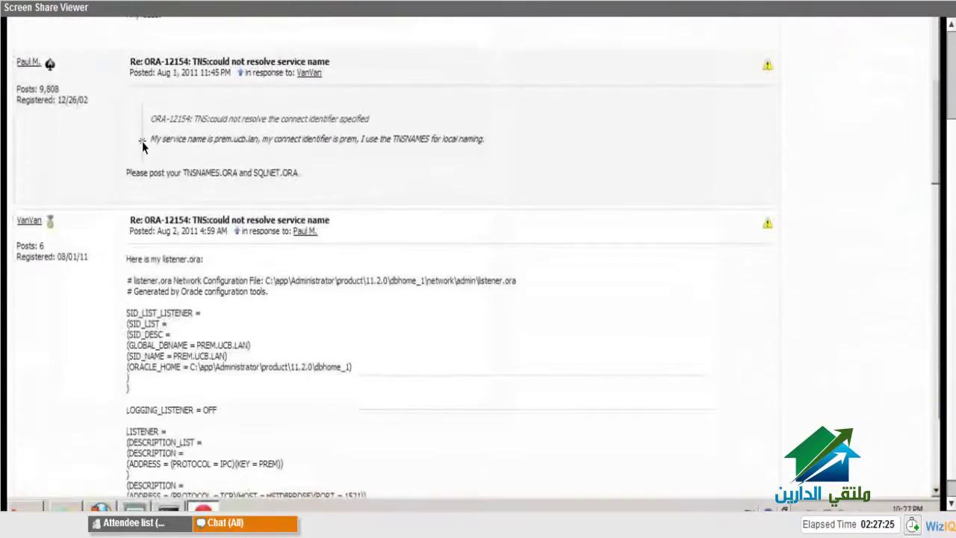
scroll(133, 145, down, 3)
drag(128, 141, 153, 378)
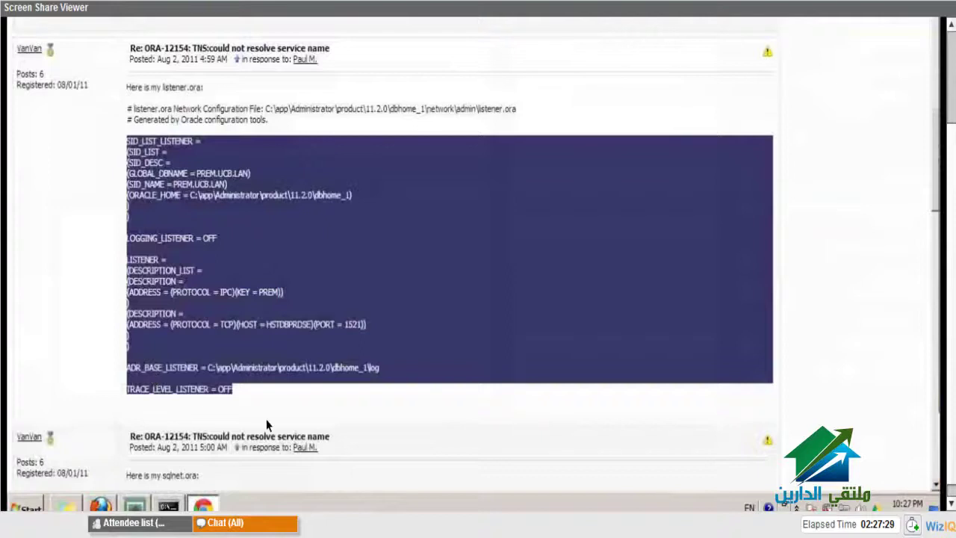
click(308, 410)
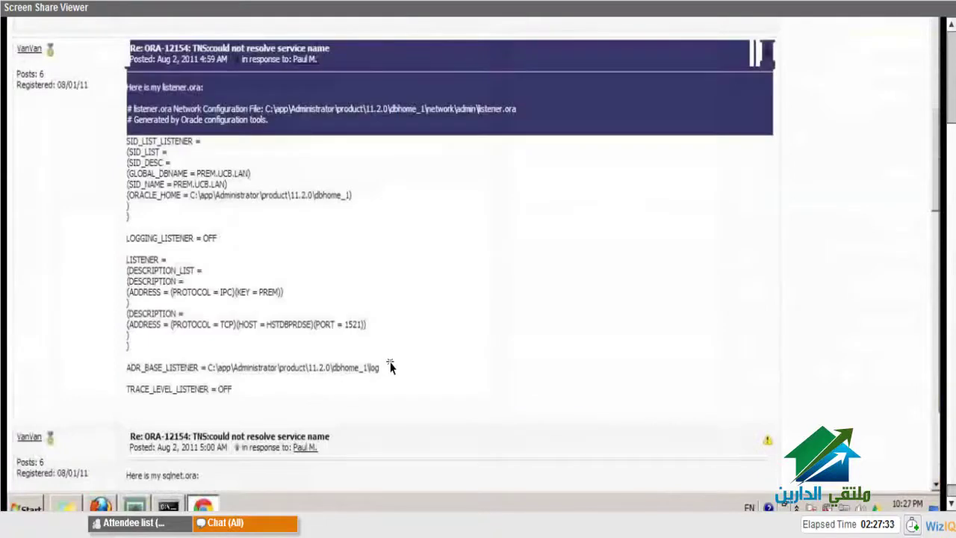
- Highlight the first Cause sentence and the advice to list TNSNAMES in NAMES.DIRECTORY_PATH
scroll(390, 366, down, 3)
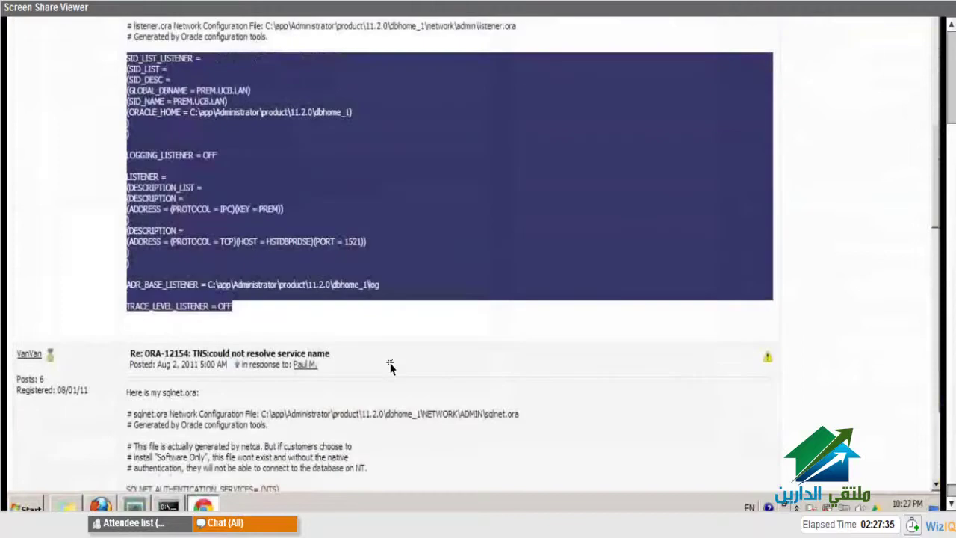
scroll(390, 366, down, 6)
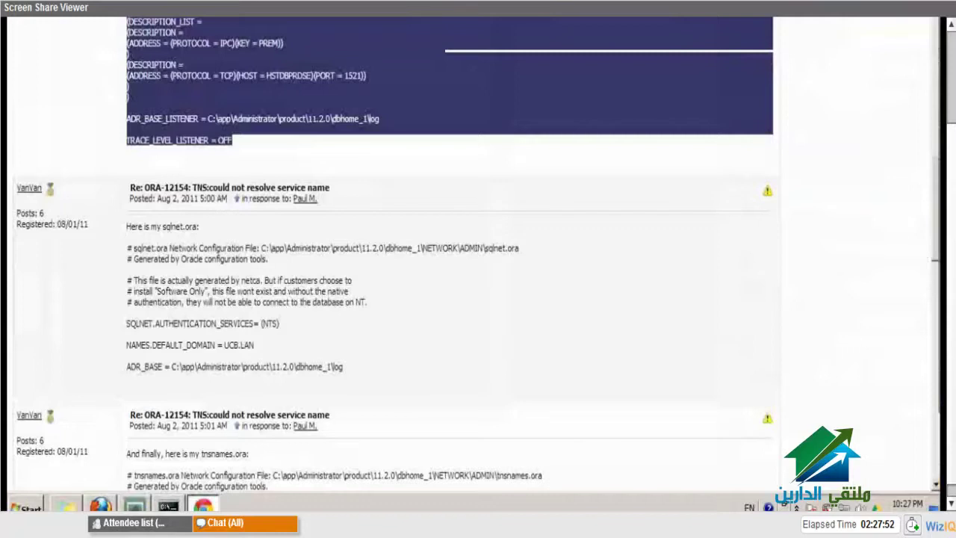
scroll(448, 299, down, 5)
drag(161, 245, 275, 257)
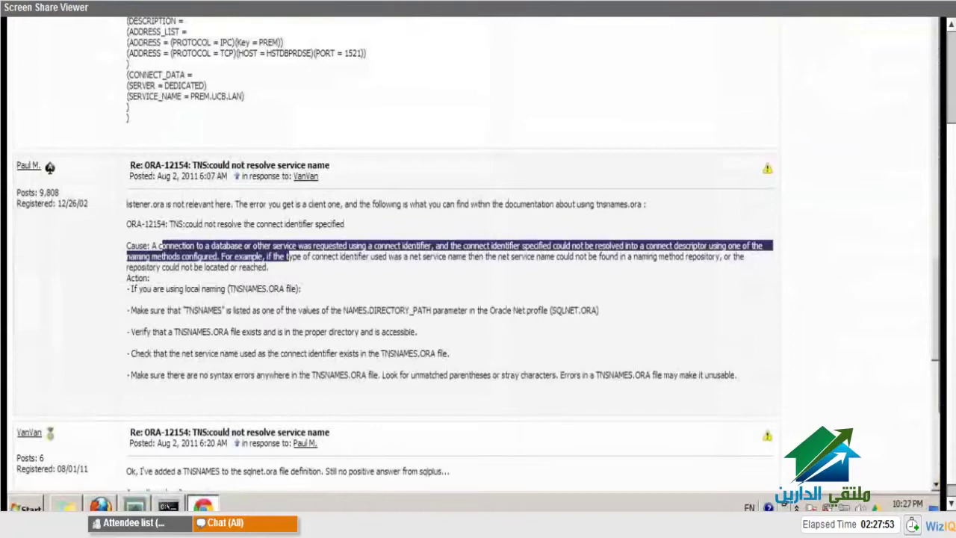
drag(288, 256, 557, 245)
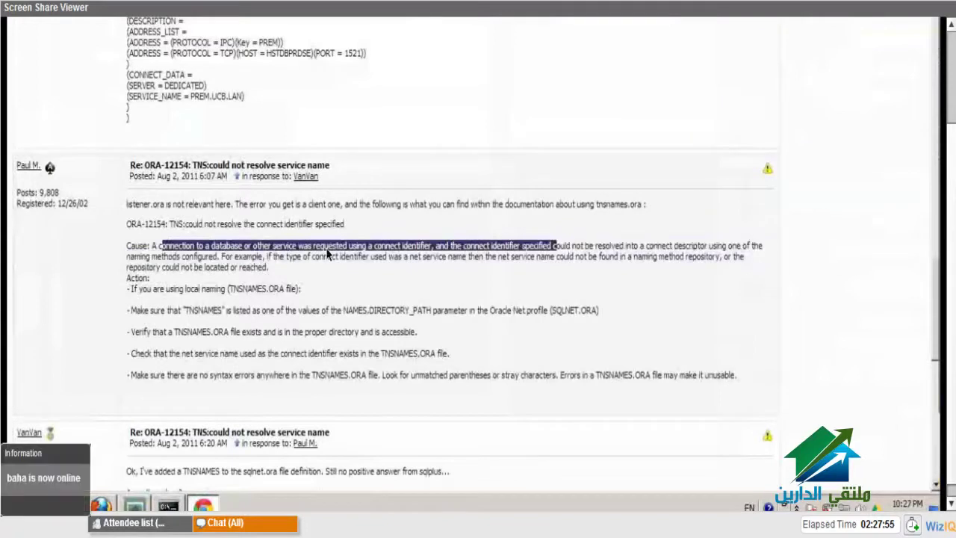
drag(131, 310, 552, 322)
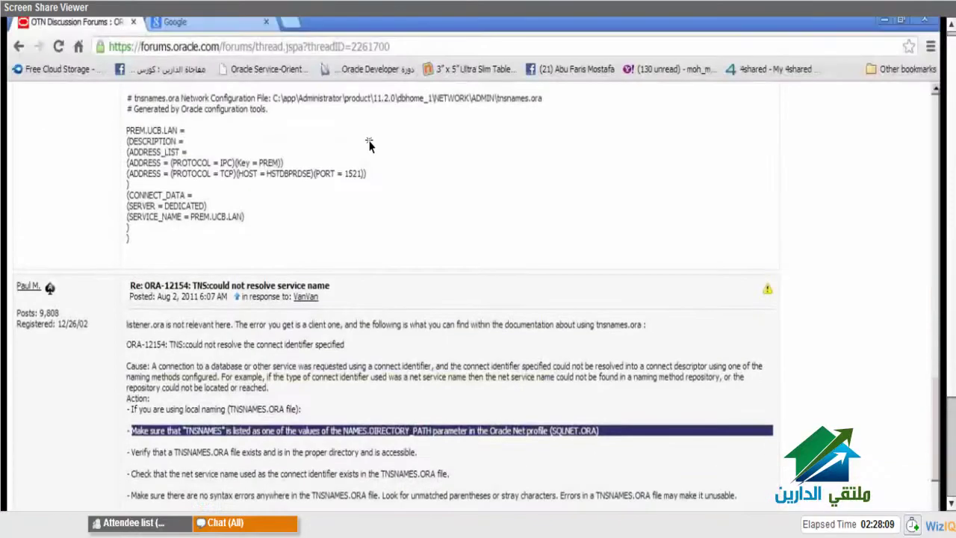
key(super)
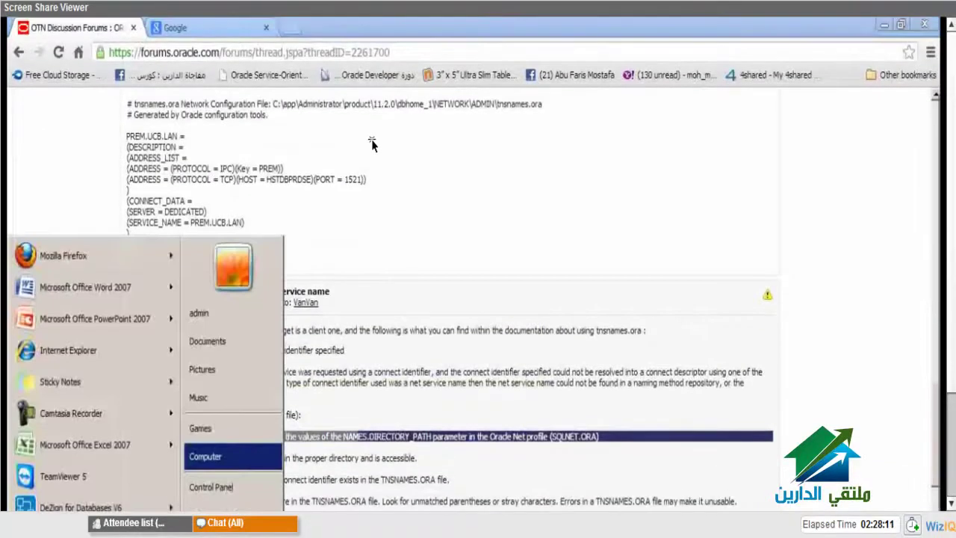
- Browse D:\oracle\product\10.2.0 down through db_1, inventory and prereqs, then back to oracle
key(Return)
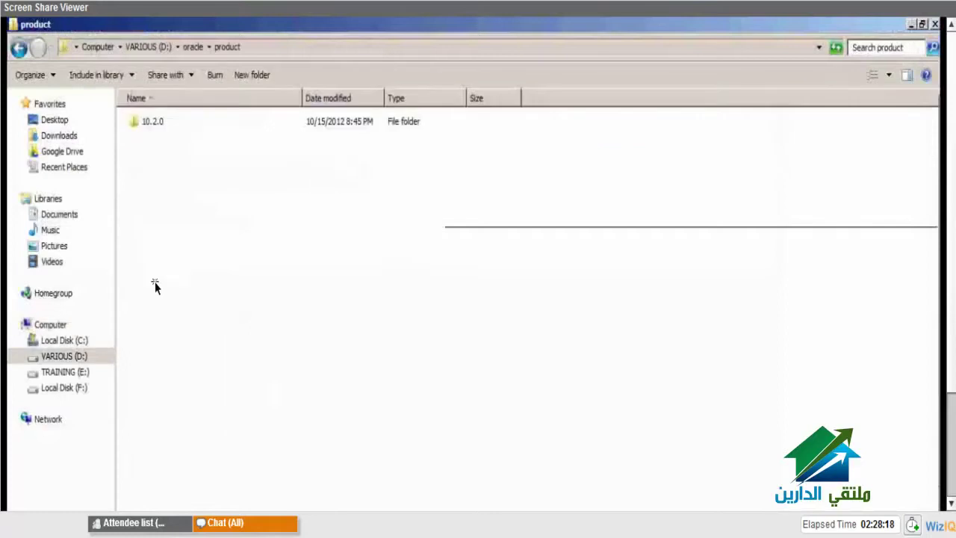
double_click(160, 122)
click(163, 122)
double_click(163, 120)
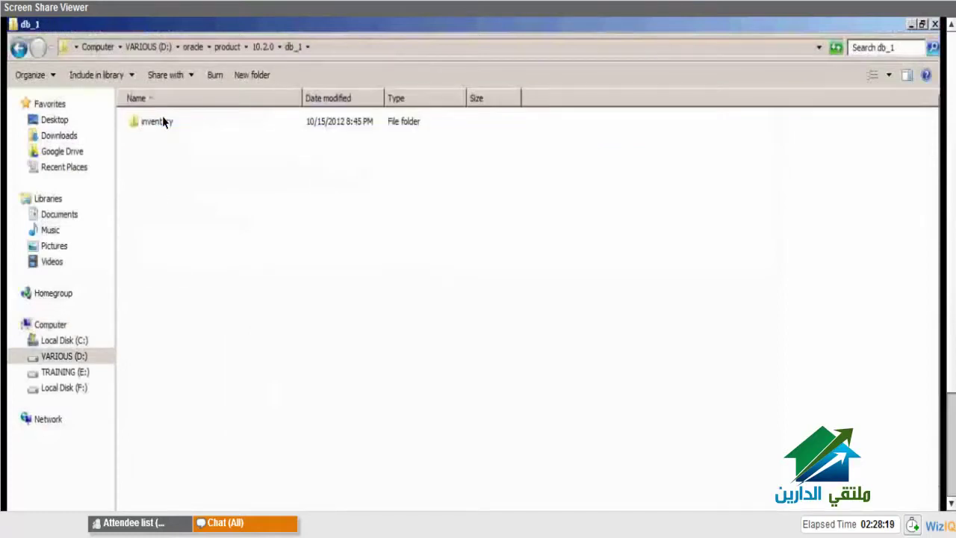
double_click(163, 120)
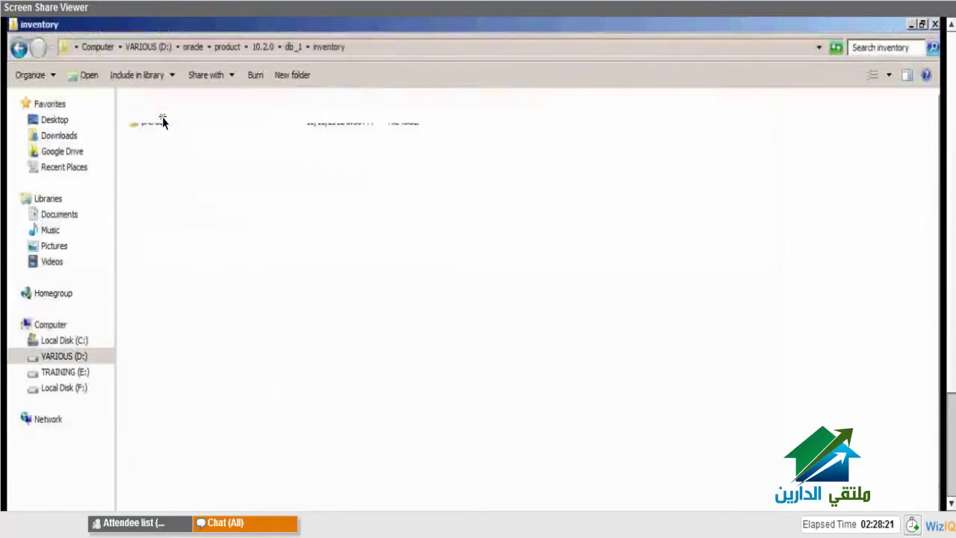
double_click(163, 122)
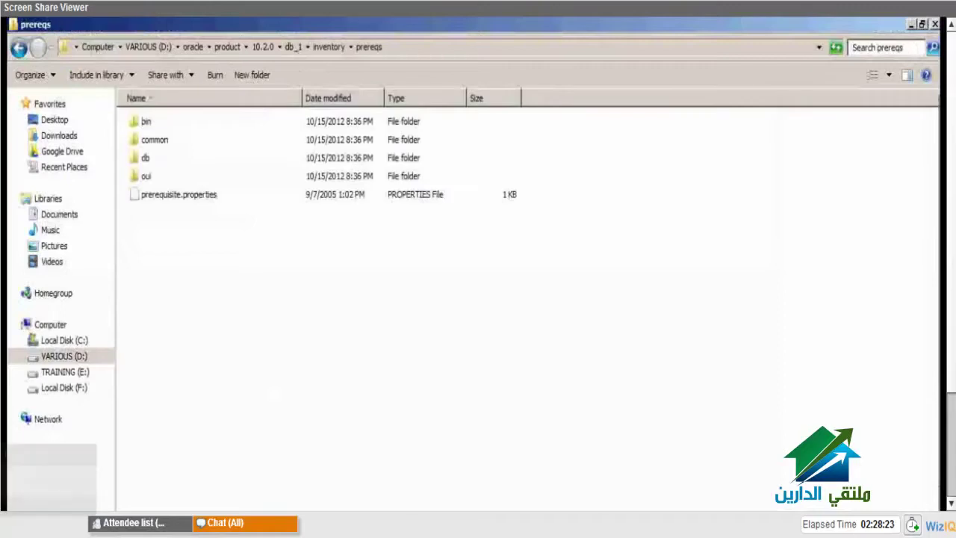
key(BackSpace)
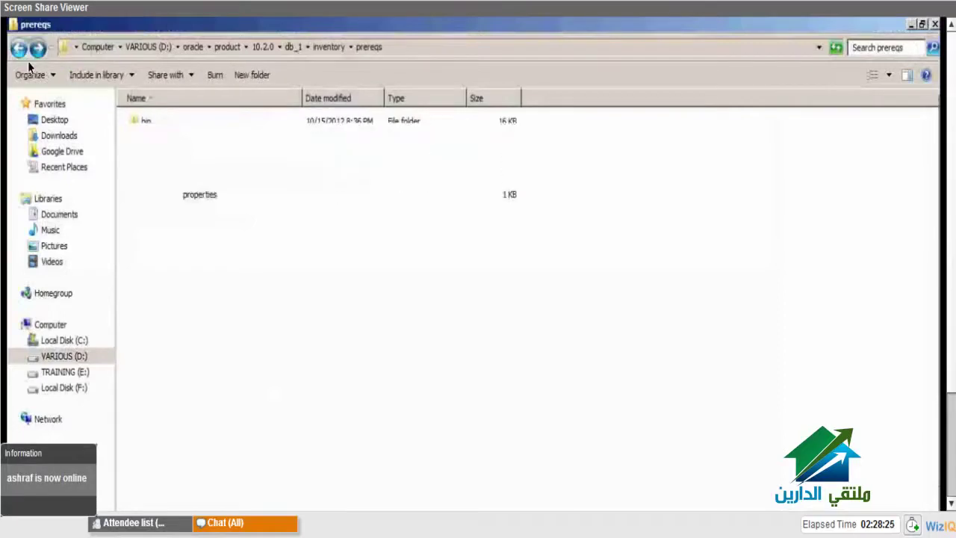
click(19, 51)
click(18, 51)
click(19, 51)
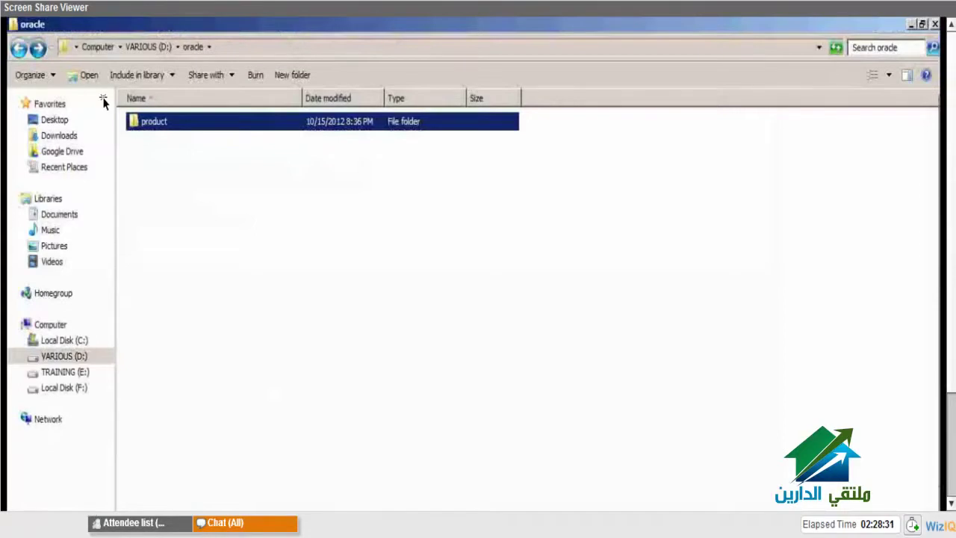
- Search the D:\oracle\product\10.2.0 folder for tnsnames
double_click(145, 127)
double_click(145, 128)
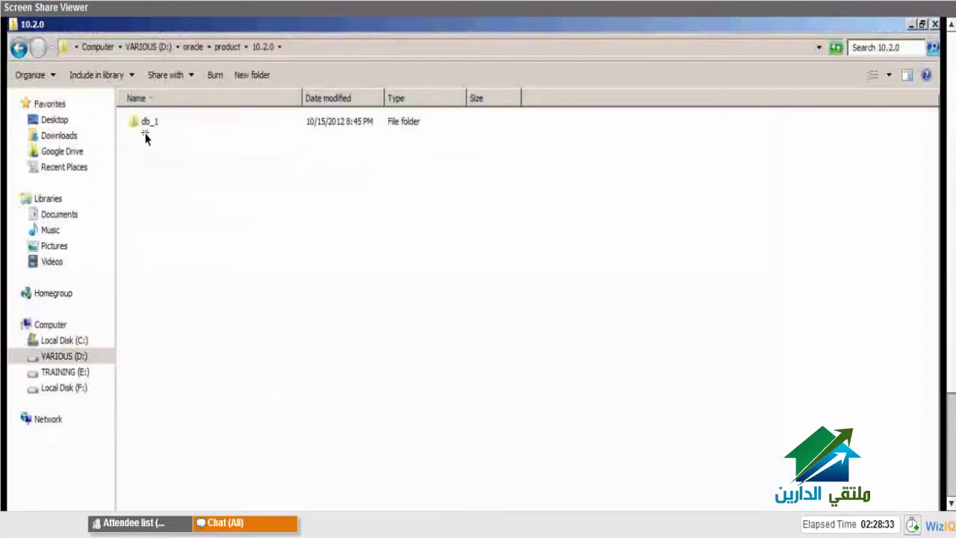
click(897, 54)
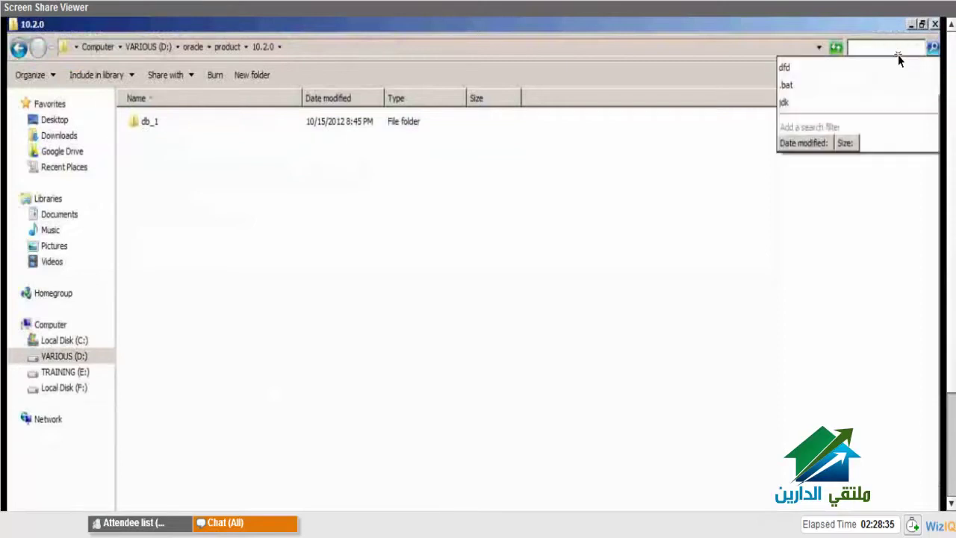
text(tn)
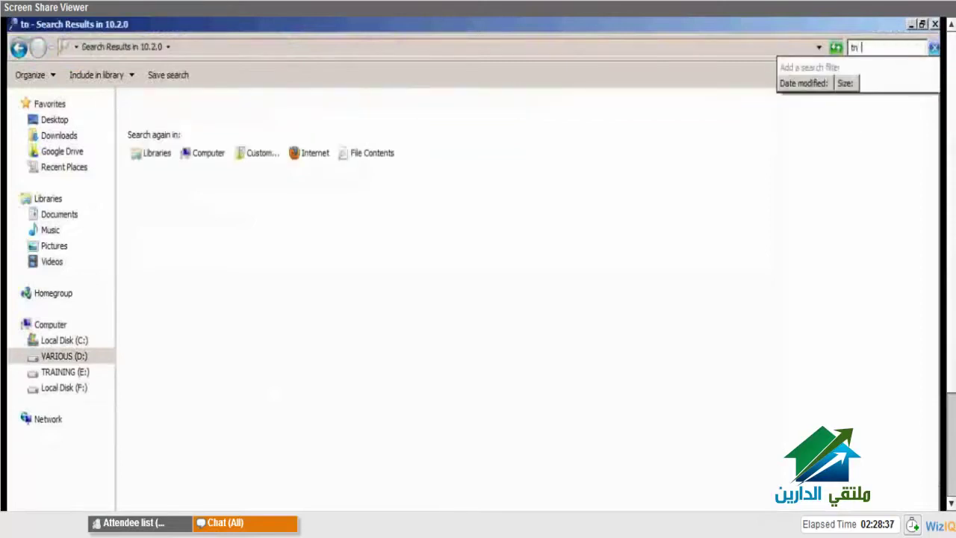
text(snames)
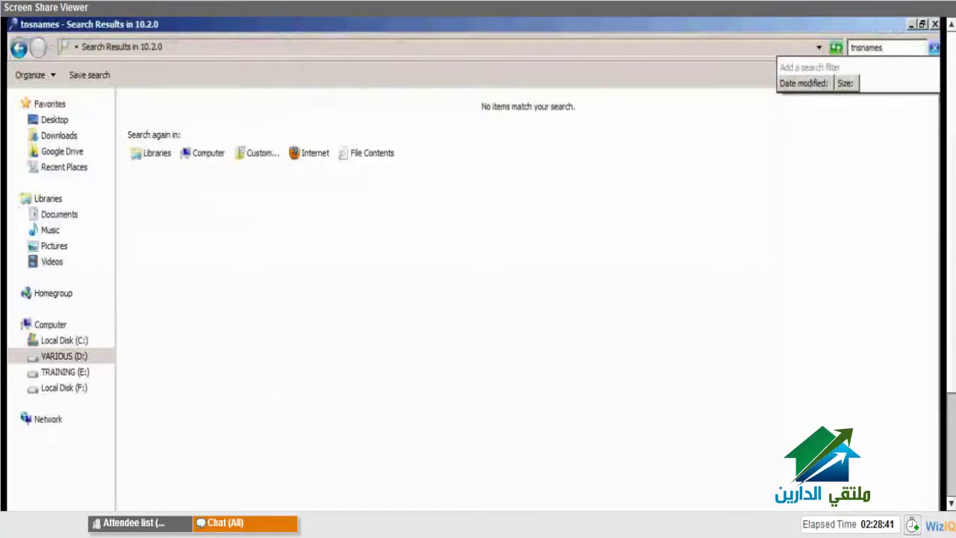
key(Return)
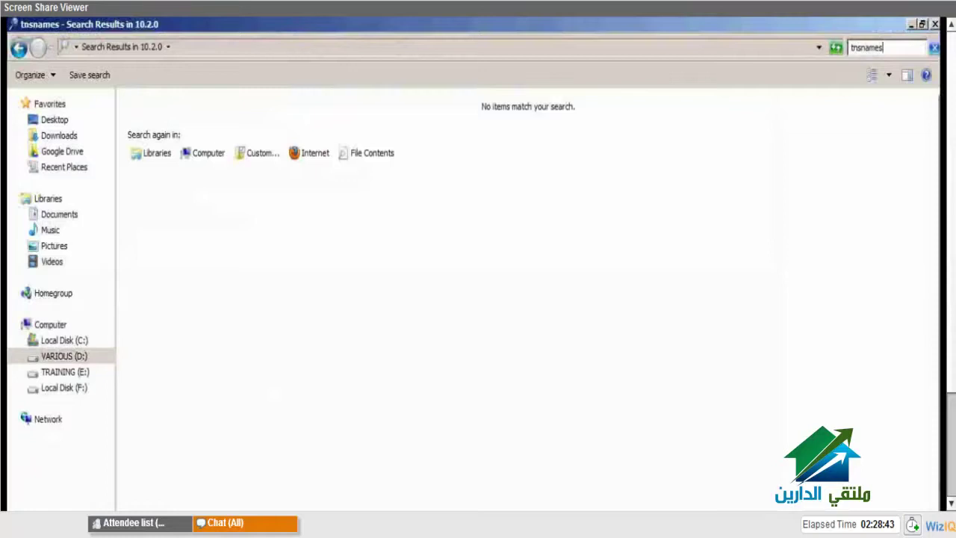
- Clear the tnsnames search and return up to the D:\oracle folder
key(Escape)
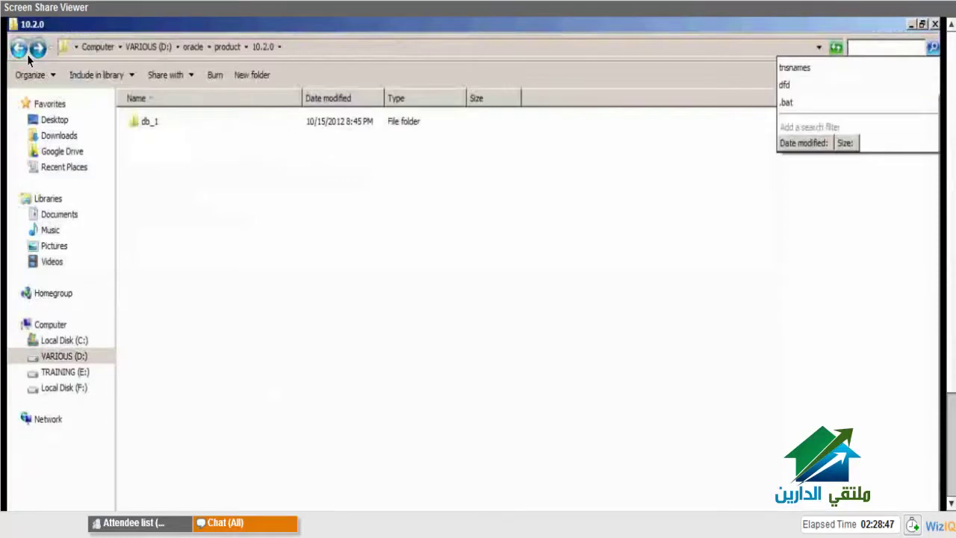
key(Escape)
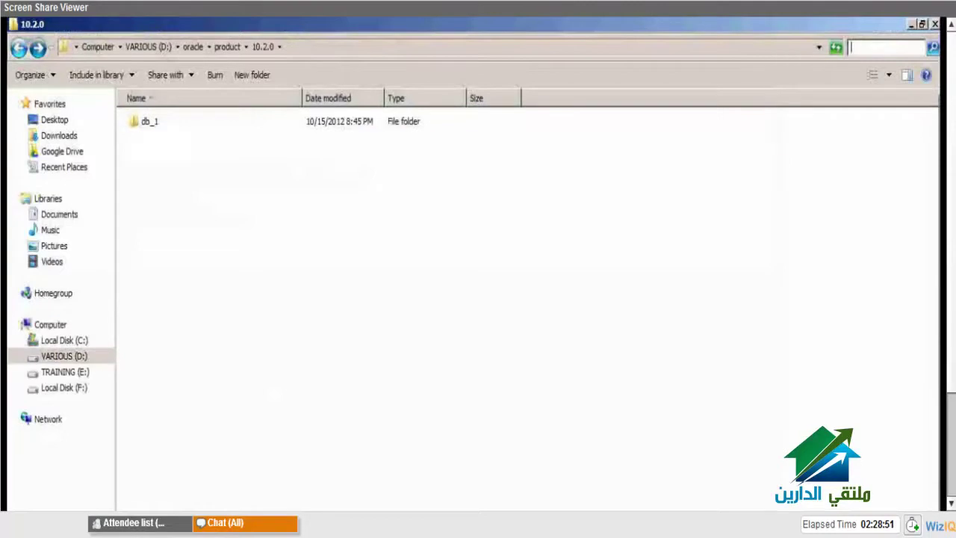
click(26, 53)
click(27, 53)
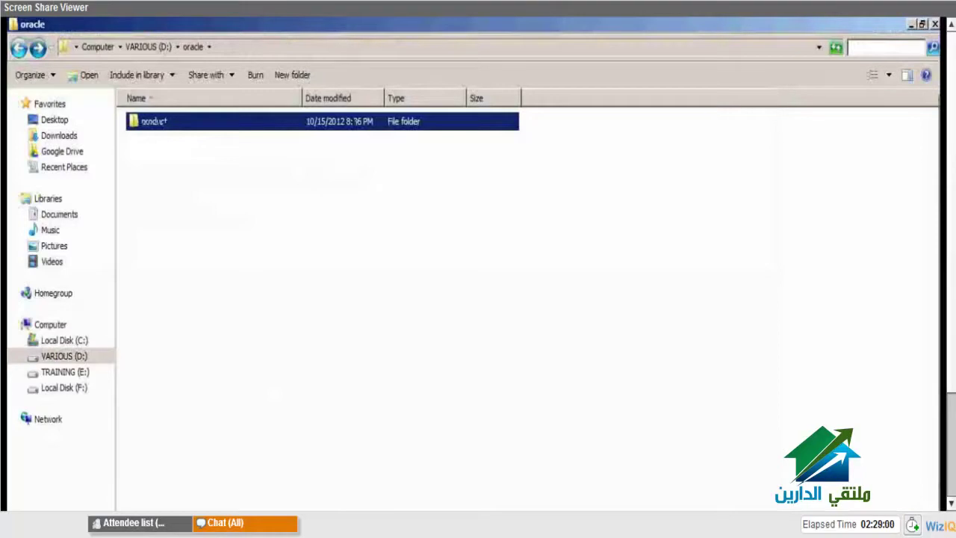
- Navigate from Computer into C:\oracle\product\10.2.0\db_1
key(BackSpace)
key(BackSpace)
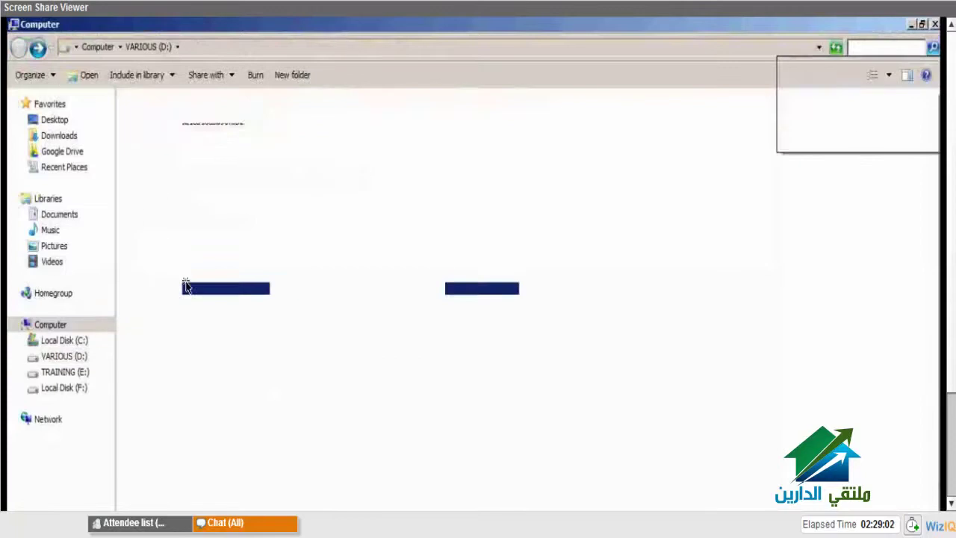
click(243, 142)
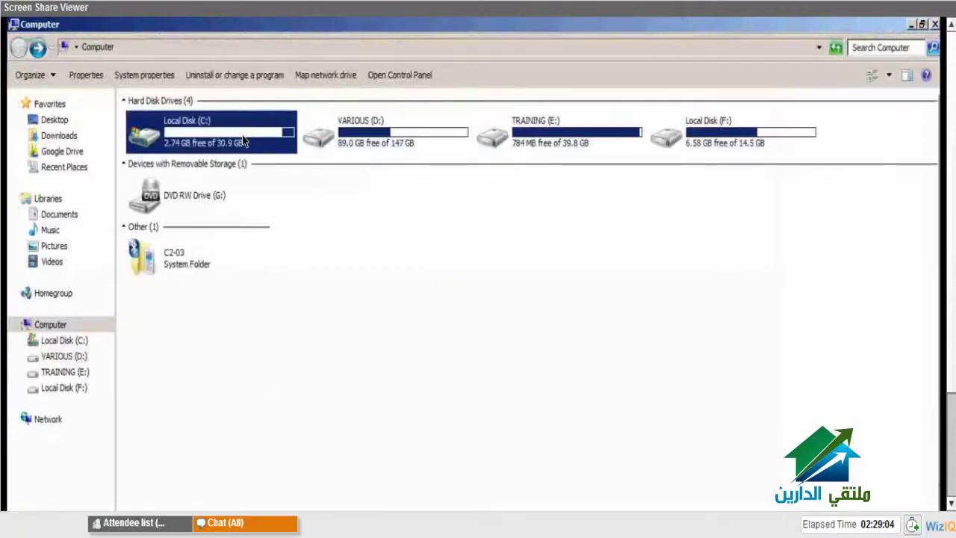
double_click(243, 142)
double_click(171, 195)
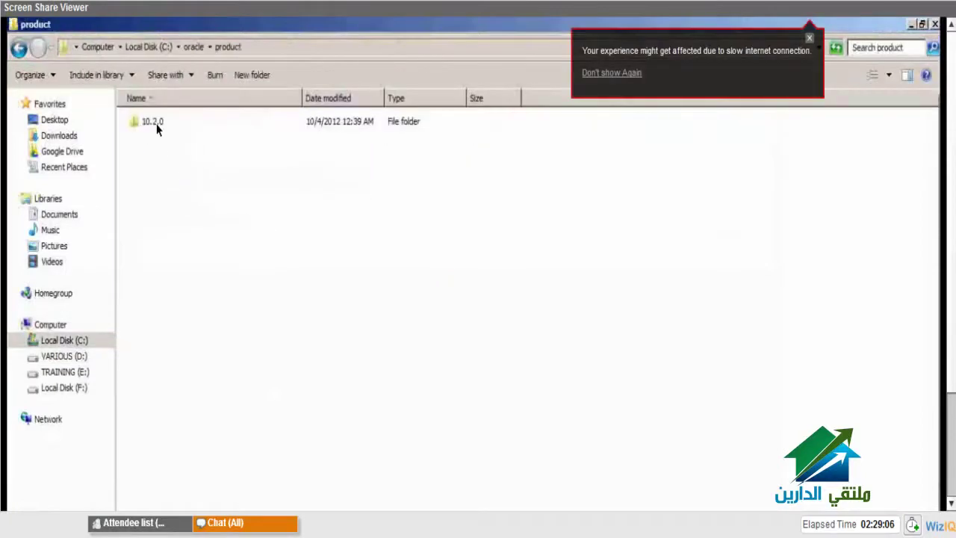
double_click(157, 125)
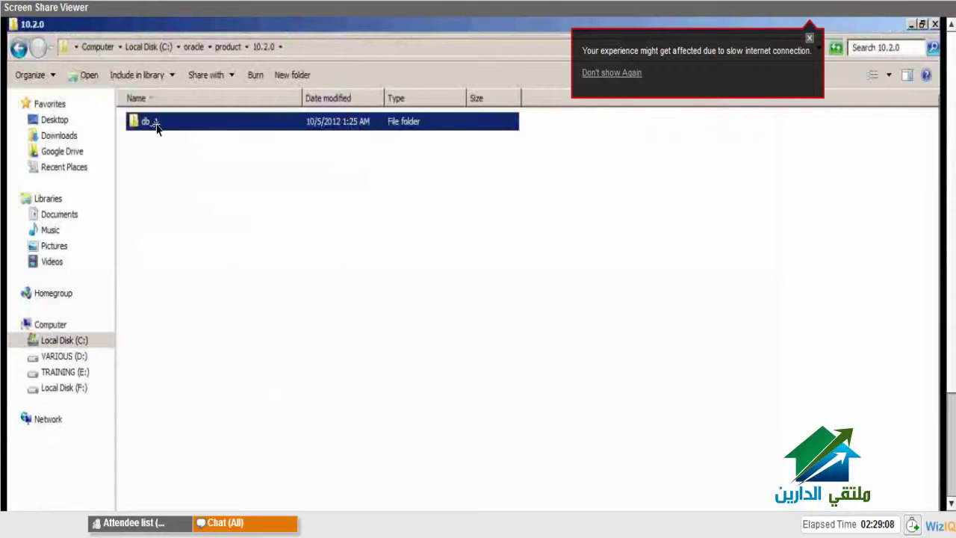
click(809, 39)
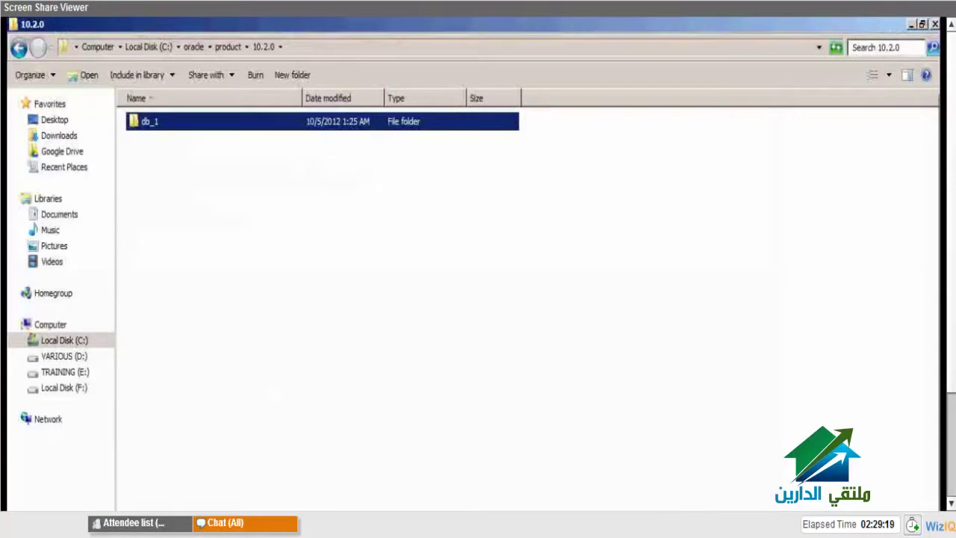
double_click(153, 123)
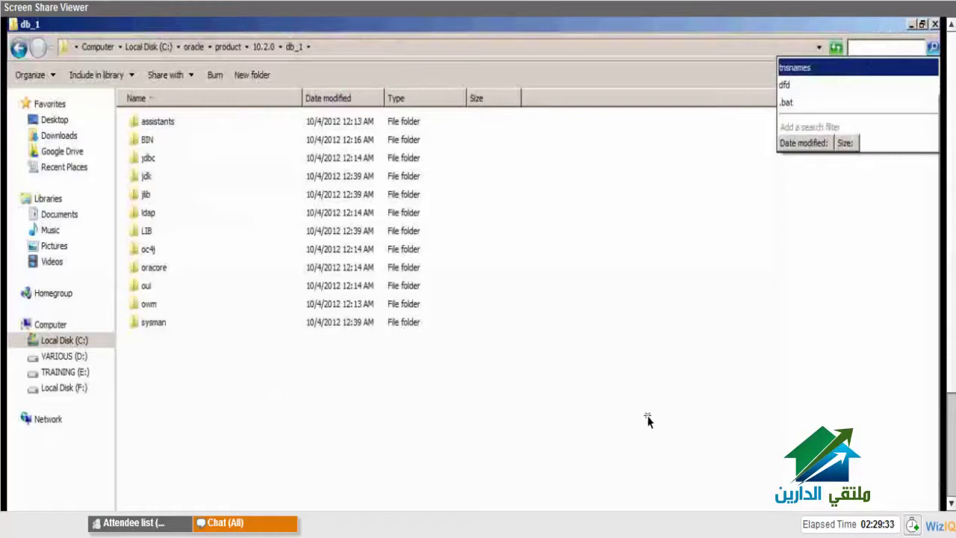
- Search db_1 for tnsnames, then go back and search all of Local Disk (C:) for tnsname
key(Return)
key(BackSpace)
key(BackSpace)
key(BackSpace)
key(BackSpace)
key(BackSpace)
key(BackSpace)
key(BackSpace)
key(BackSpace)
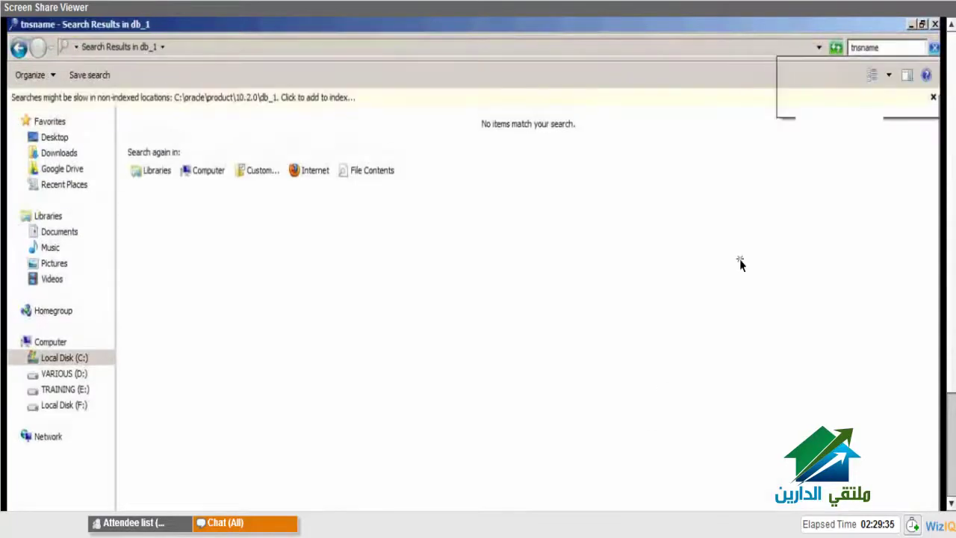
click(19, 47)
click(19, 47)
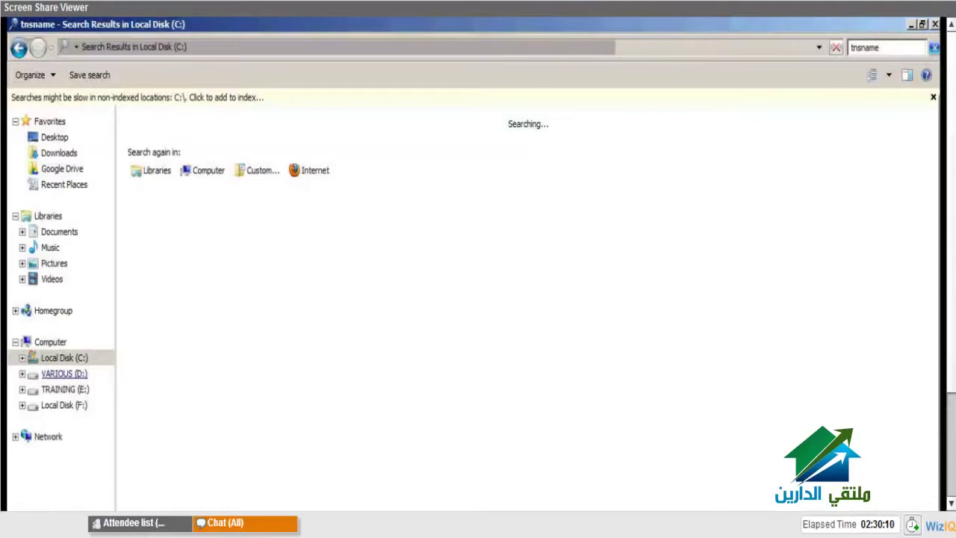
- Trim the Local Disk (C:) search term down to tns
click(887, 50)
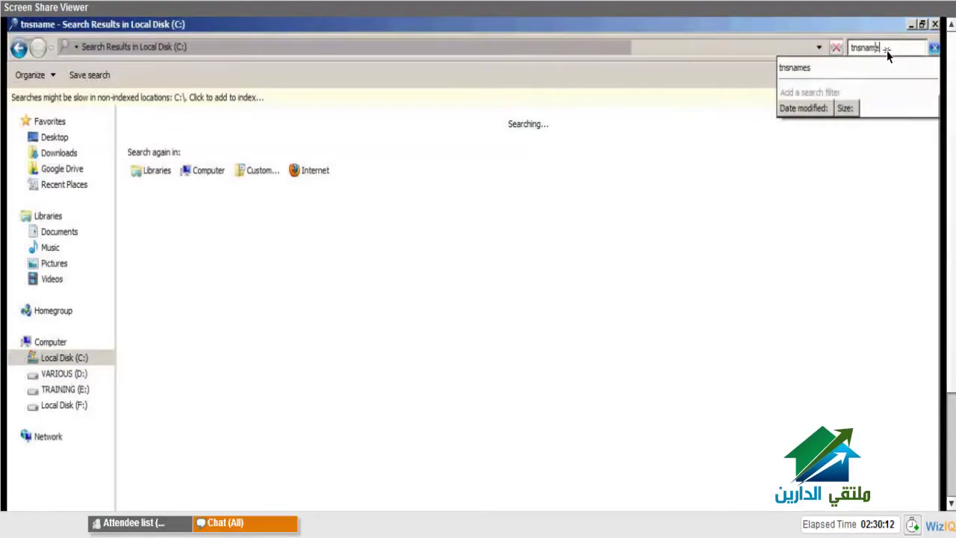
key(shift+Left)
key(shift+Left)
key(shift+Left)
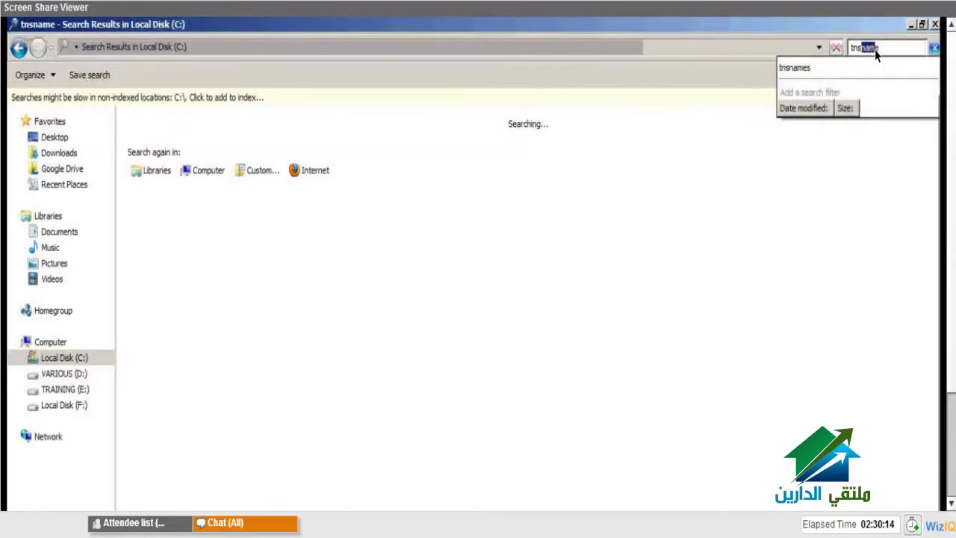
key(BackSpace)
key(BackSpace)
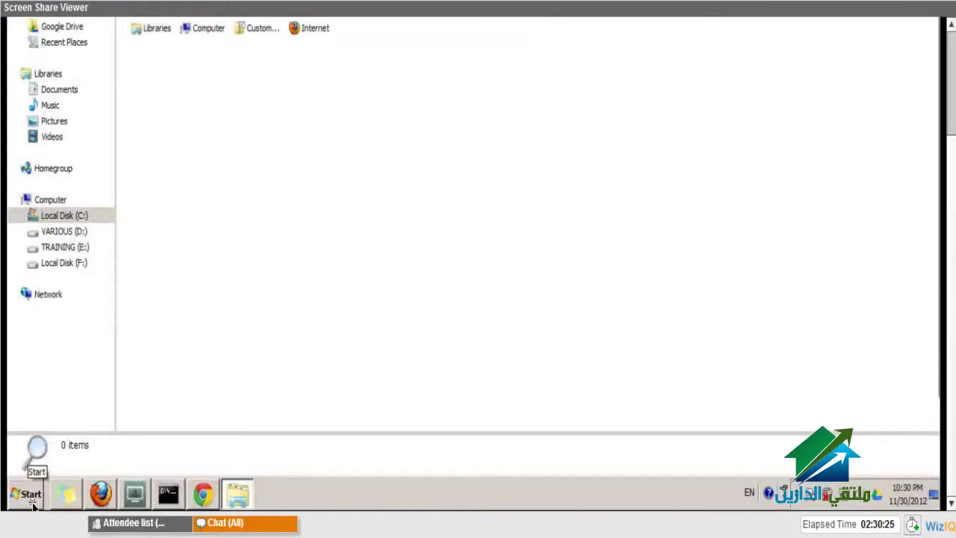
- Launch Computer Management from the Start menu's Computer > Manage and reach Services
click(33, 503)
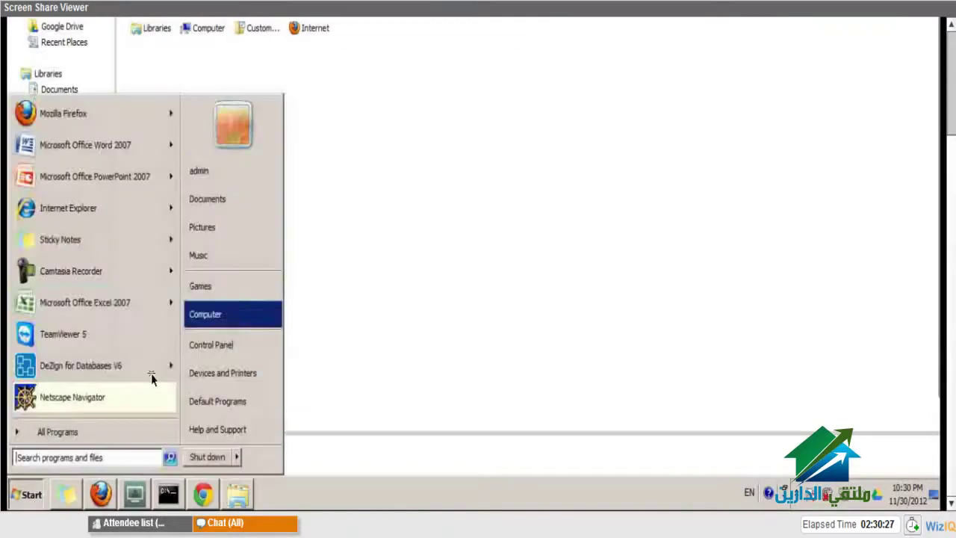
right_click(278, 314)
click(179, 321)
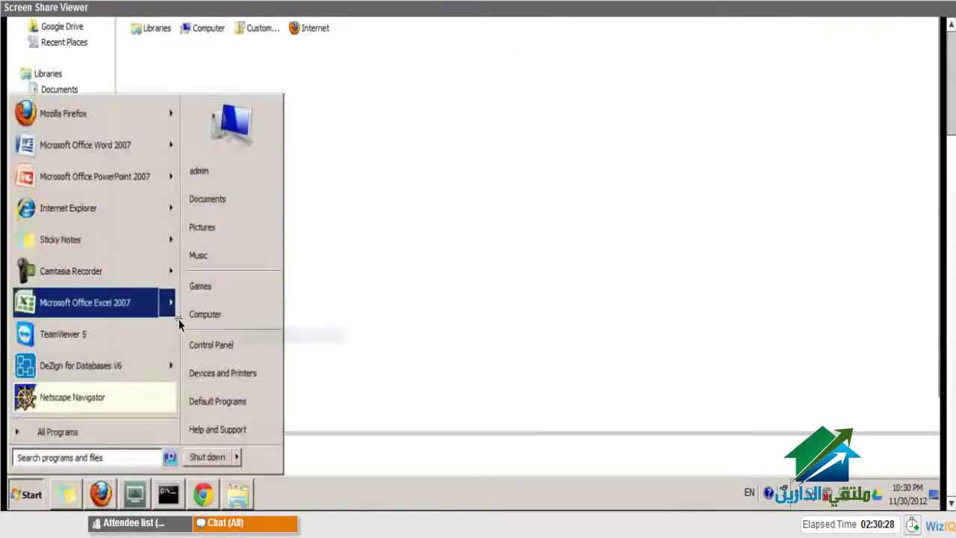
click(364, 362)
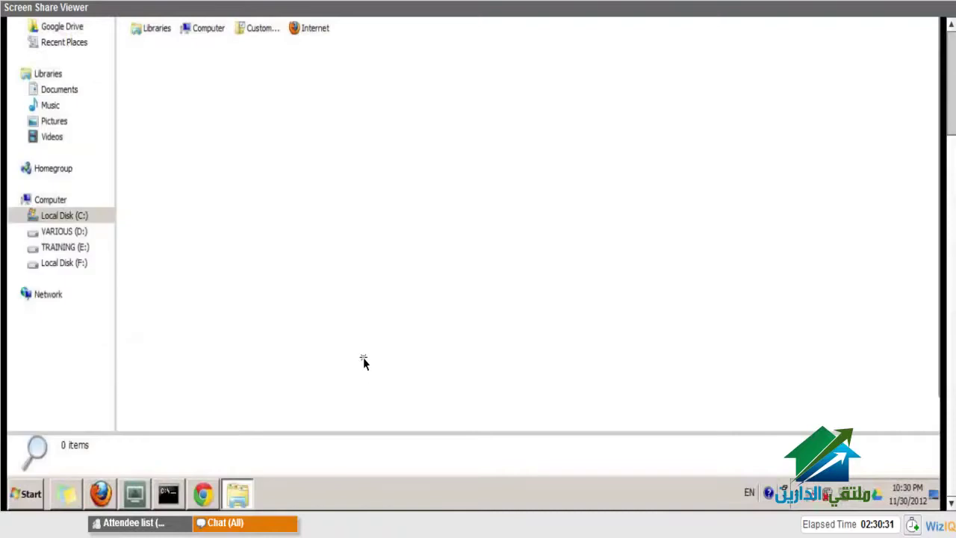
mouse_move(219, 495)
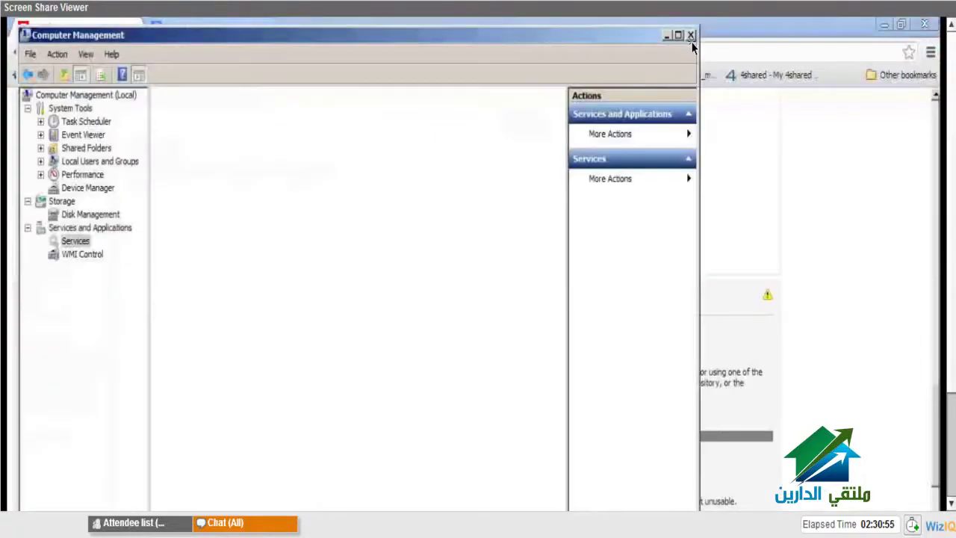
scroll(478, 261, down, 3)
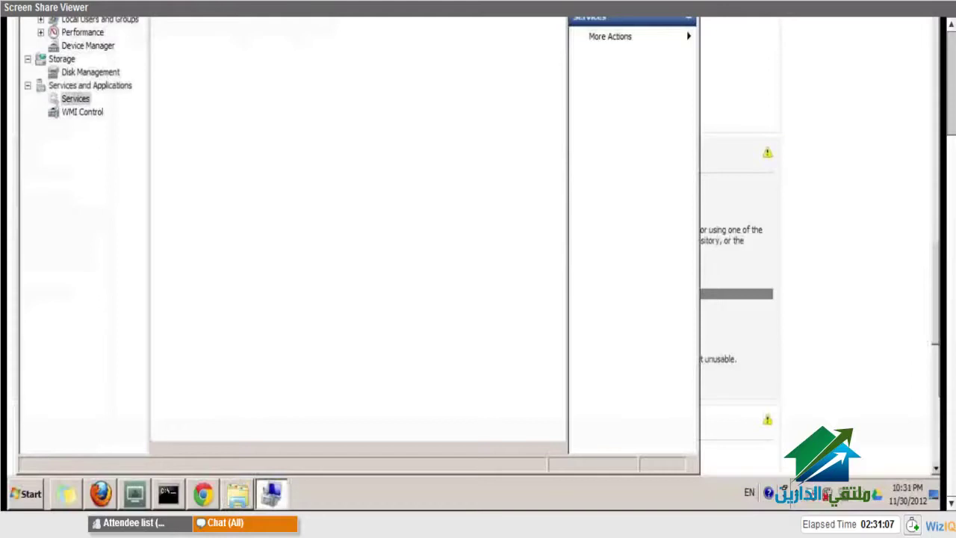
- Select TNSNAMES.ORA in the ORA-12154 forum answer, then return to Computer Management
key(alt+Tab)
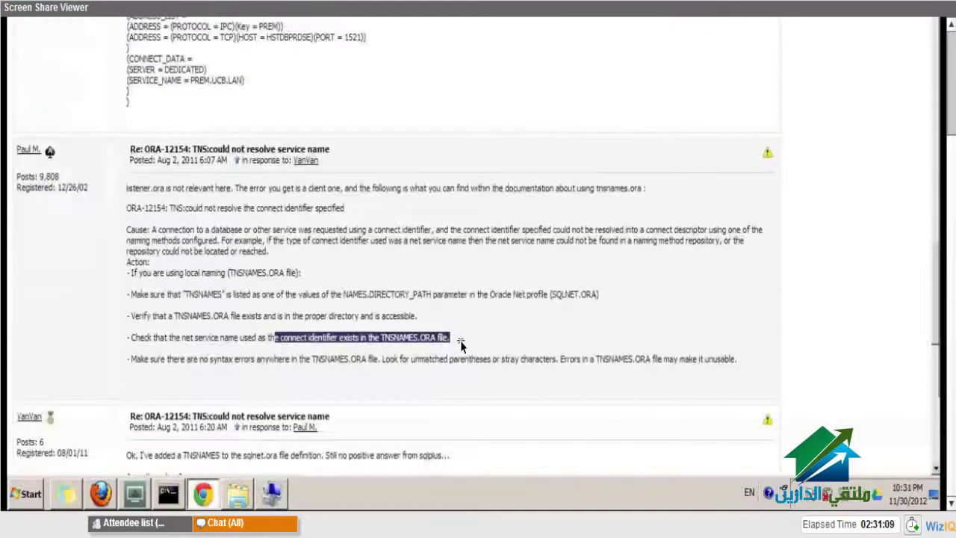
scroll(460, 340, down, 4)
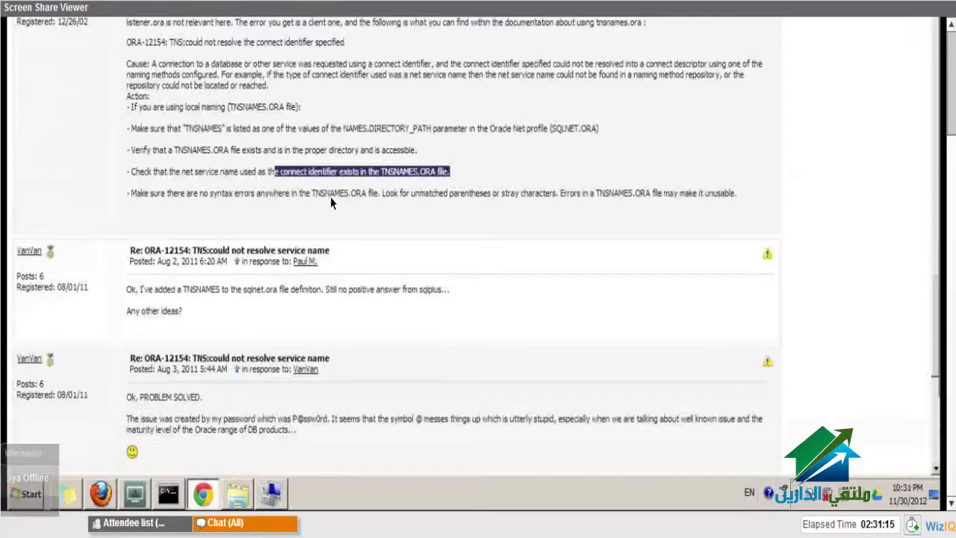
double_click(360, 196)
right_click(360, 196)
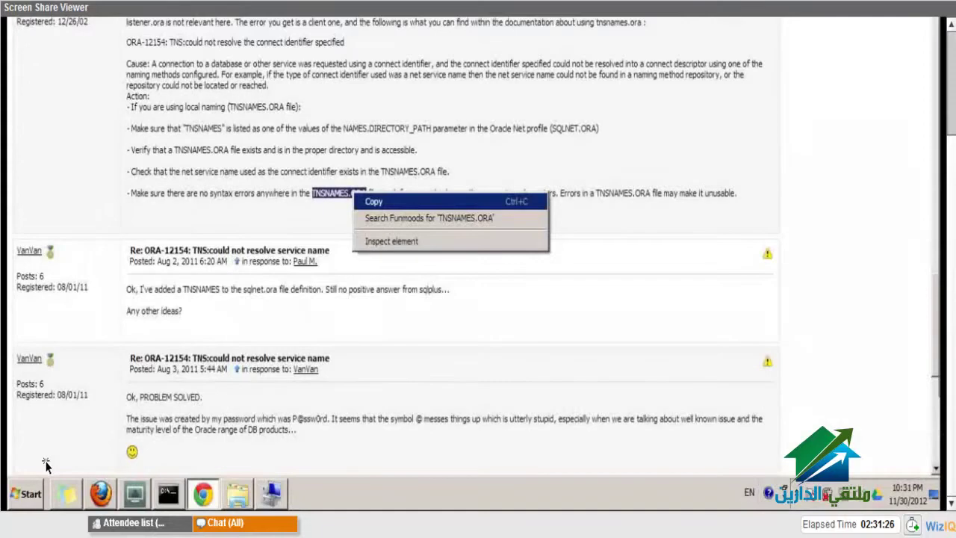
key(Escape)
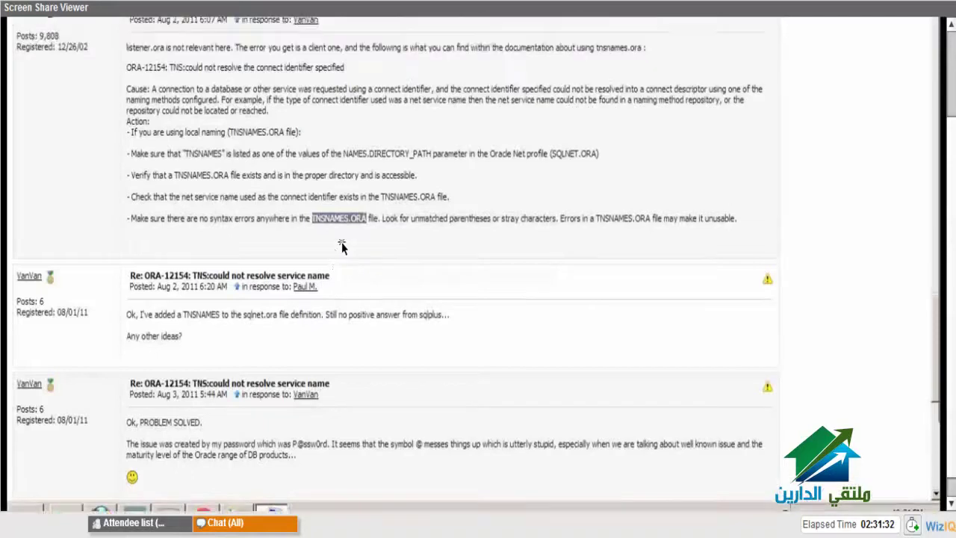
key(alt+Tab)
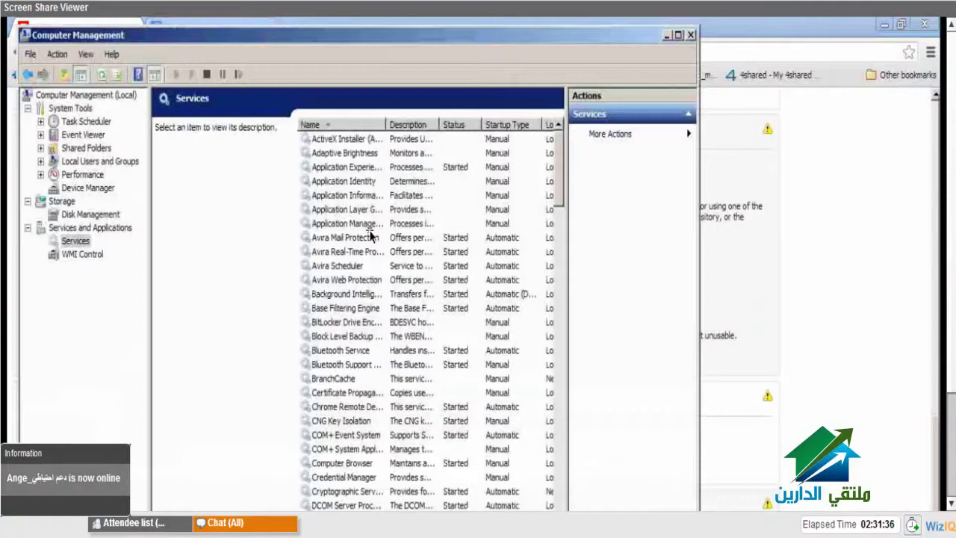
- Select the OracleOraDb10g_home1TNSListener service and dismiss the error 1067 start failure
key(o)
click(375, 308)
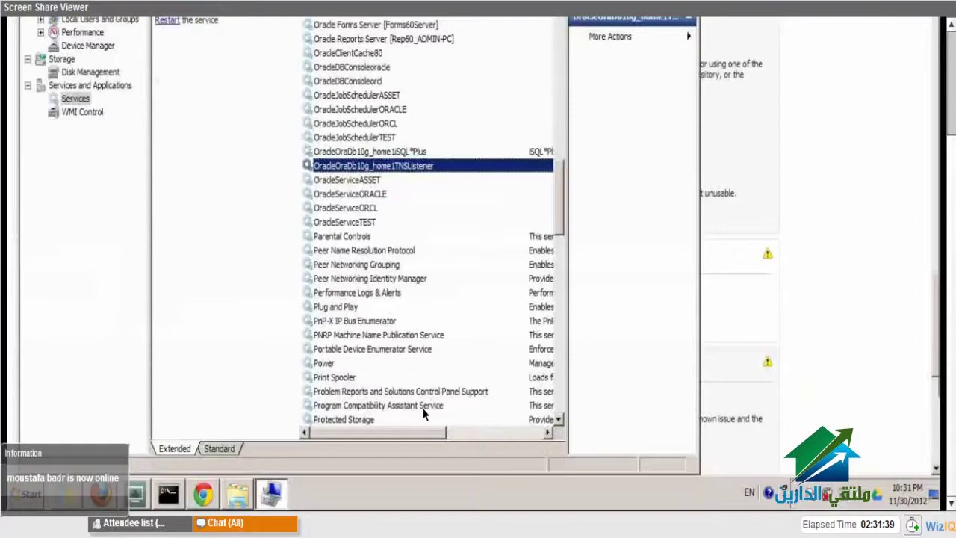
drag(418, 434, 466, 433)
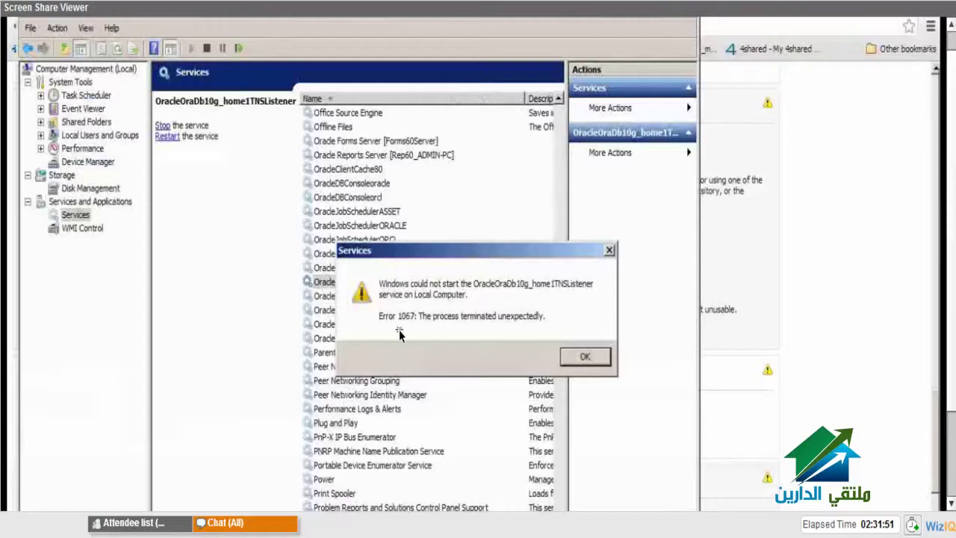
click(585, 358)
- Start the TNS listener from its Properties window and close it with OK
right_click(359, 287)
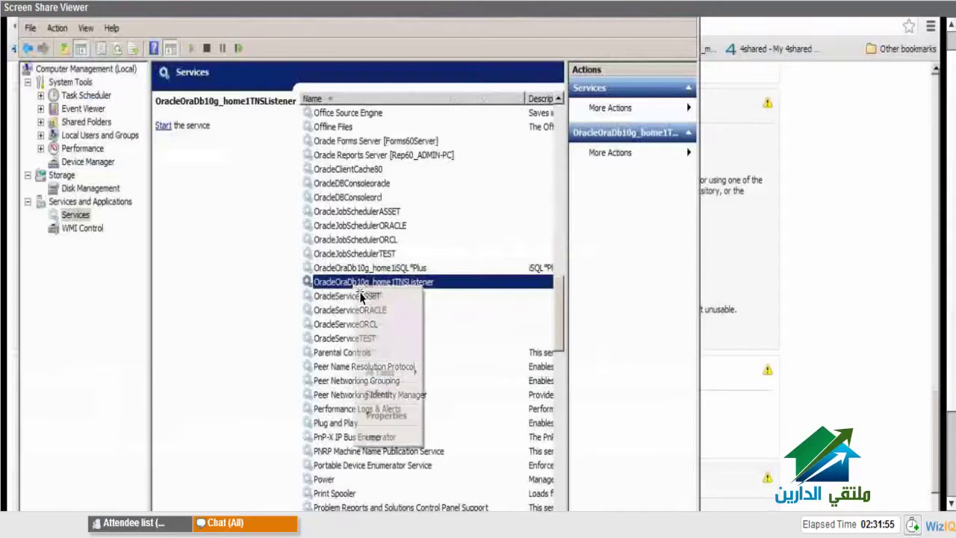
mouse_move(400, 374)
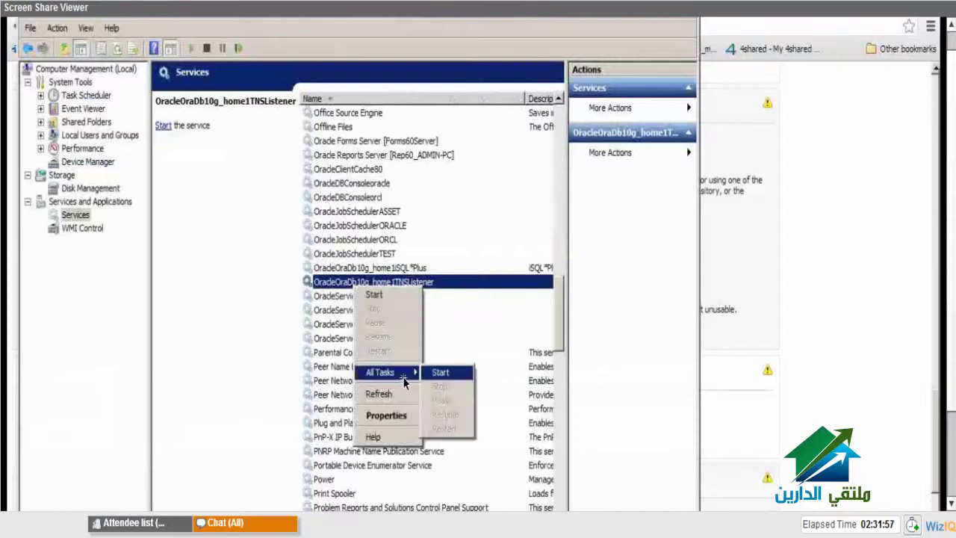
click(248, 236)
right_click(384, 283)
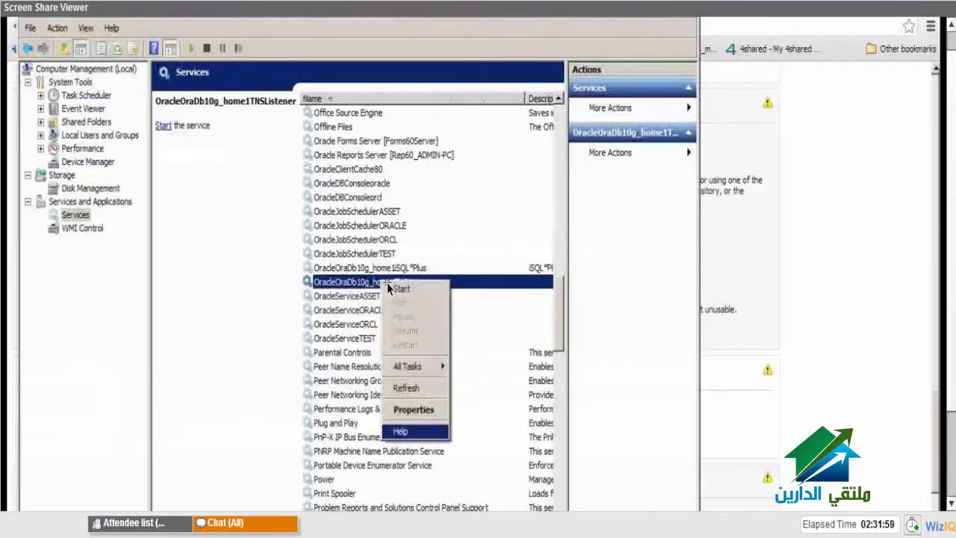
click(414, 432)
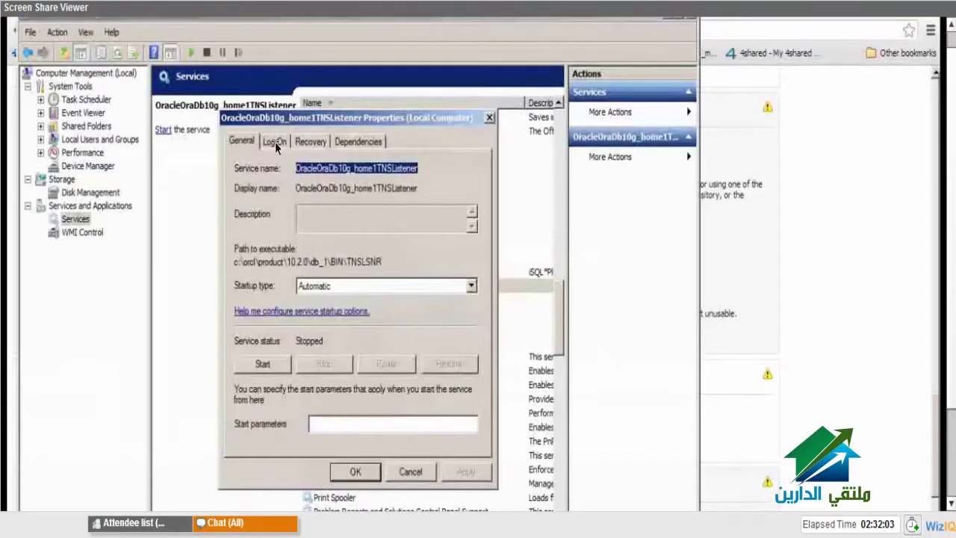
click(277, 362)
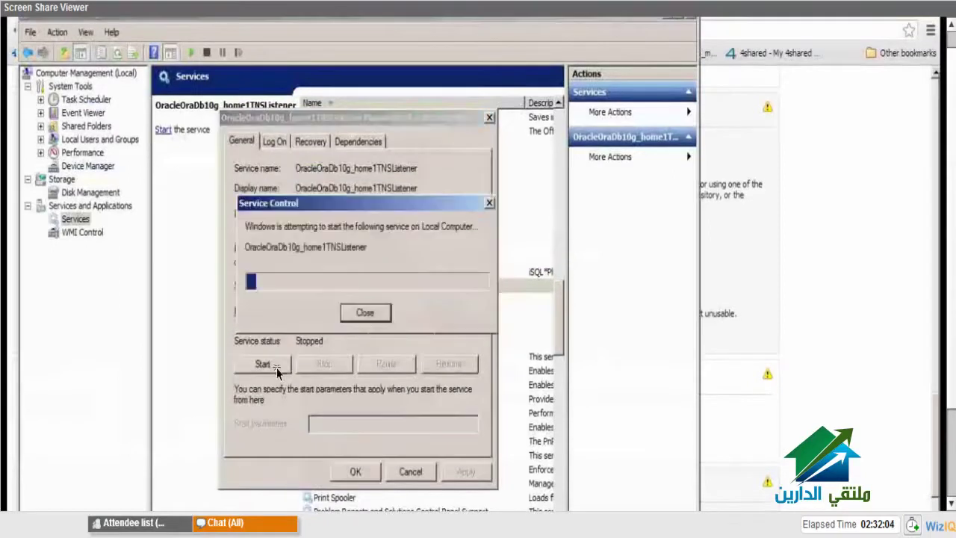
click(357, 472)
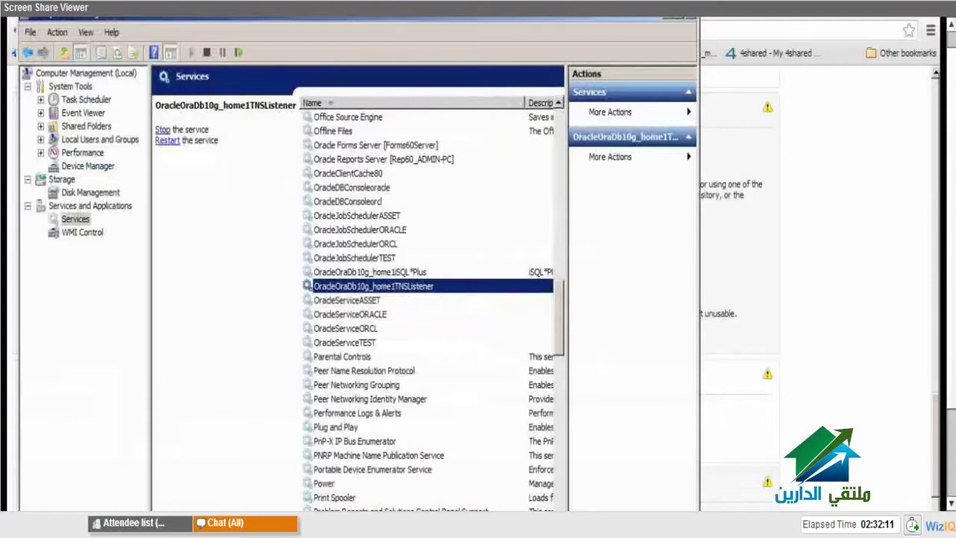
- Compare the DevSuiteHome_1, NET80 and db_1 tnsnames.ora copies, settling on db_1\NETWORK\ADMIN
click(162, 129)
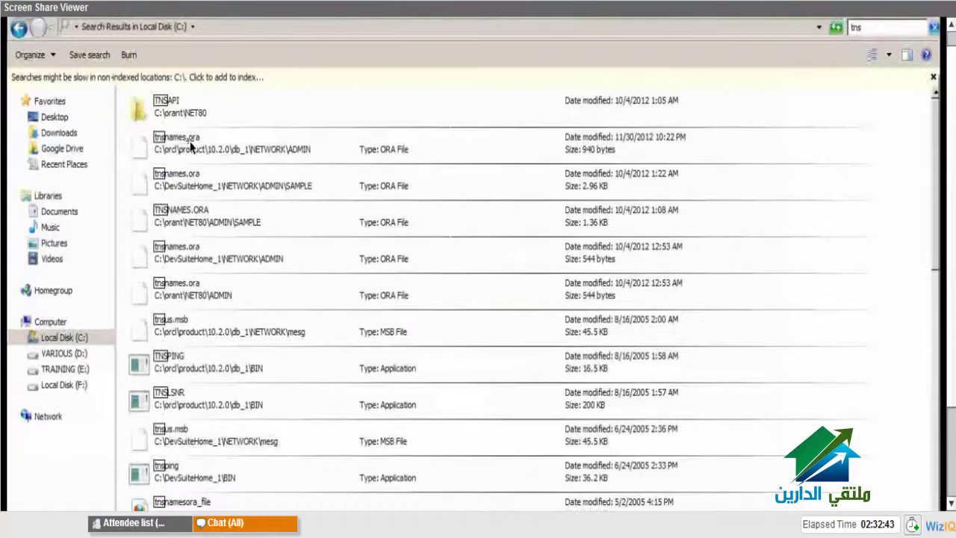
click(295, 146)
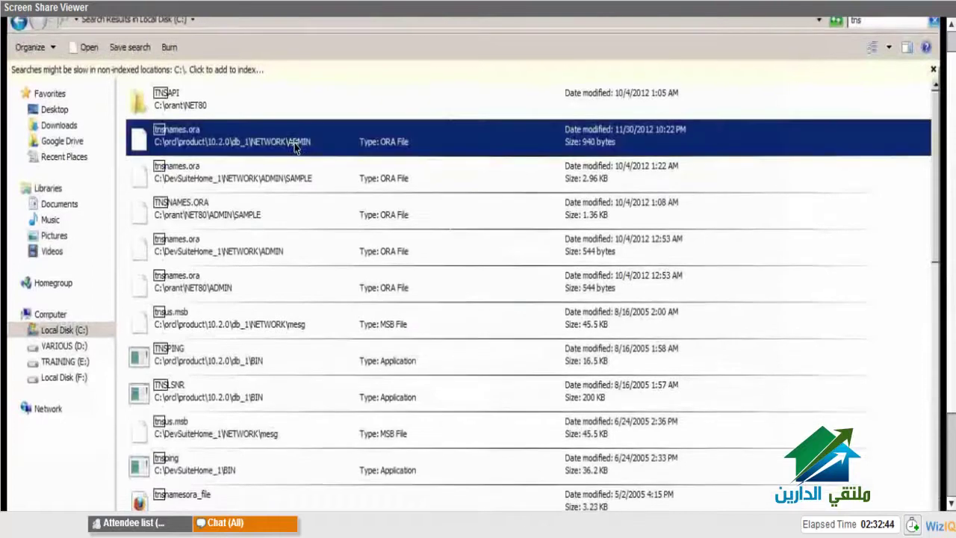
click(220, 189)
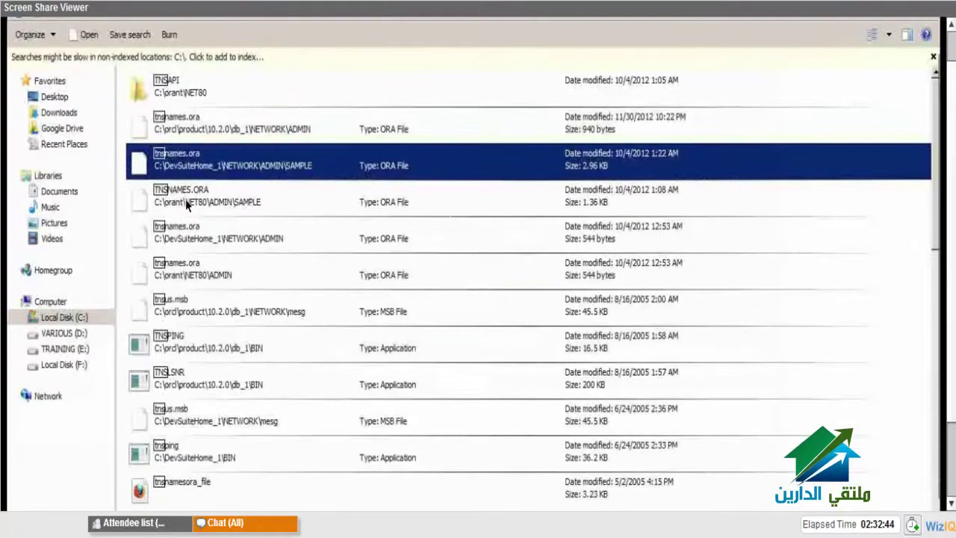
click(186, 206)
click(223, 129)
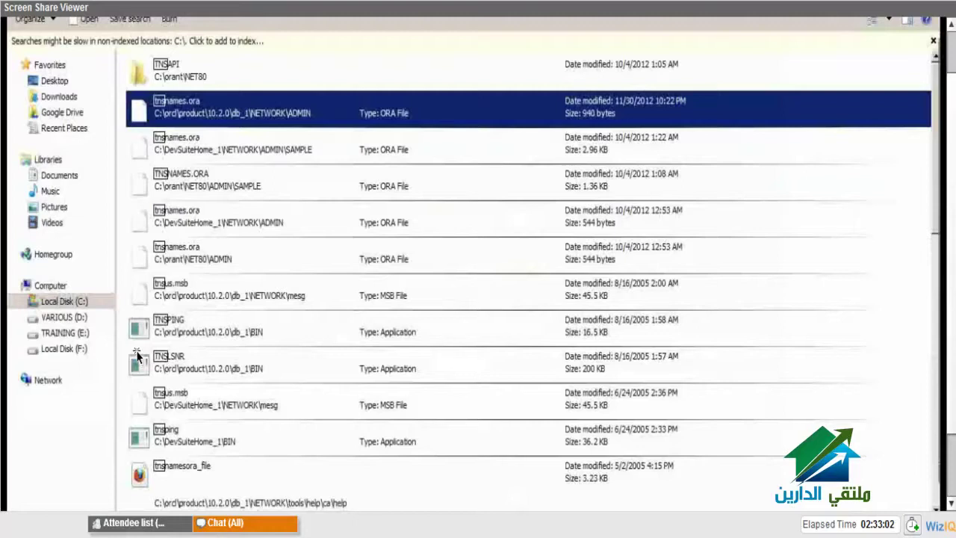
key(Down)
key(Down)
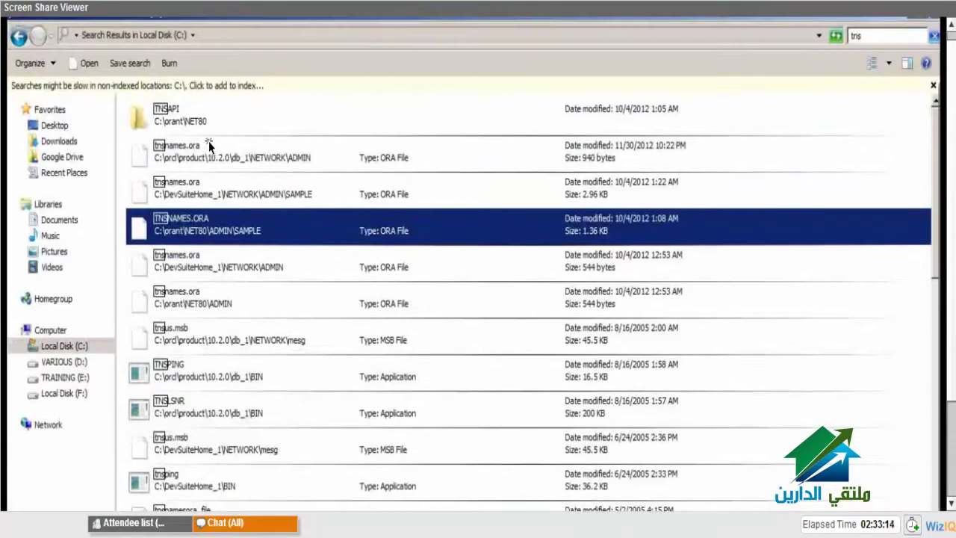
click(208, 142)
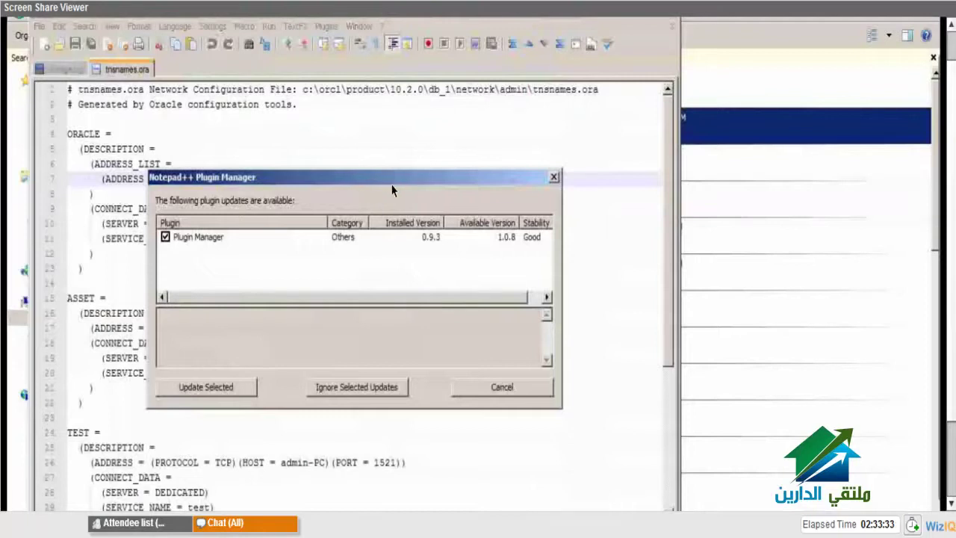
- Dismiss the plugin update prompt and review the ORACLE, ASSET and TEST service names
key(Escape)
click(283, 236)
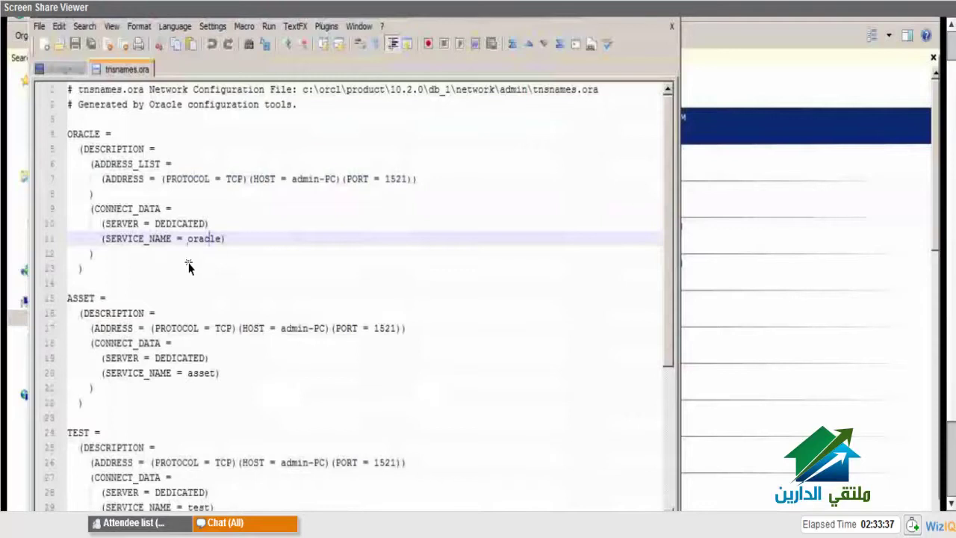
click(200, 375)
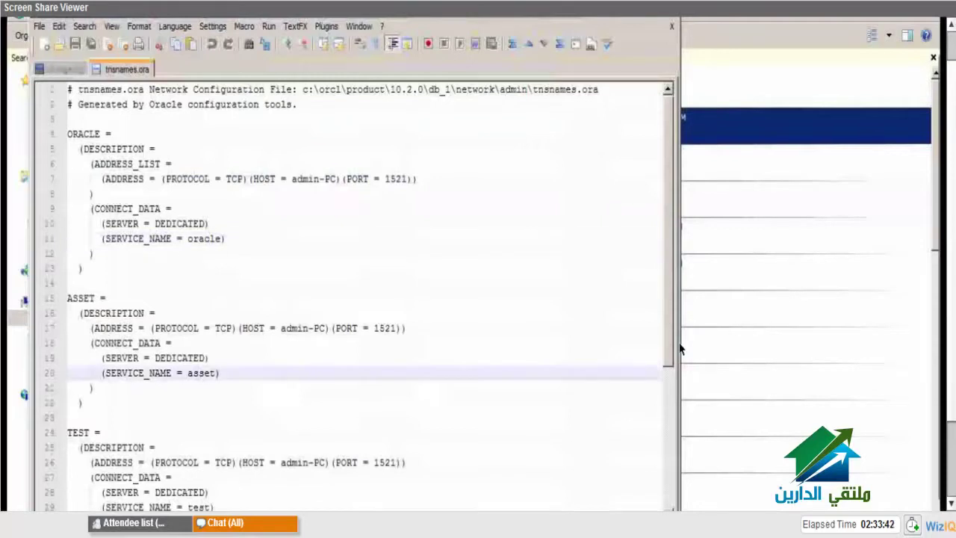
scroll(523, 347, down, 4)
click(252, 340)
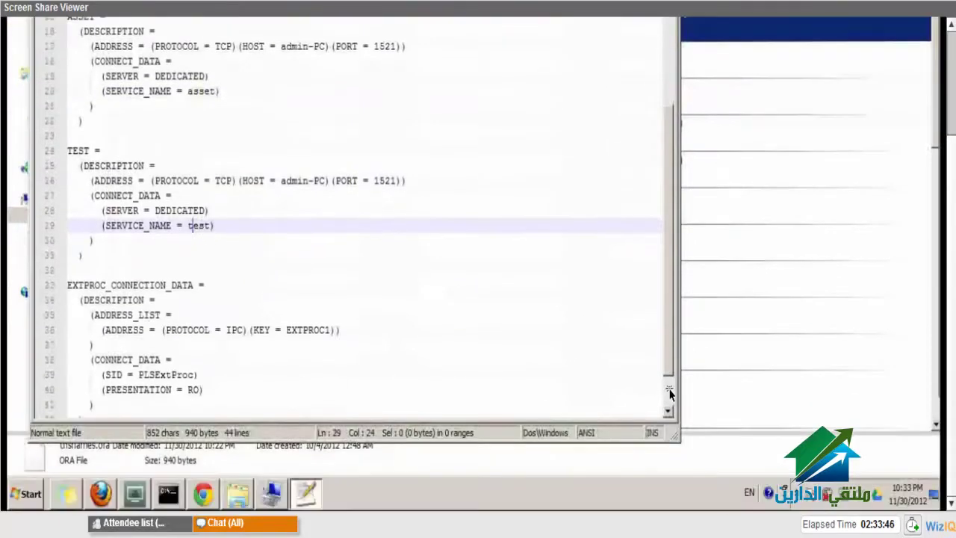
scroll(672, 390, down, 1)
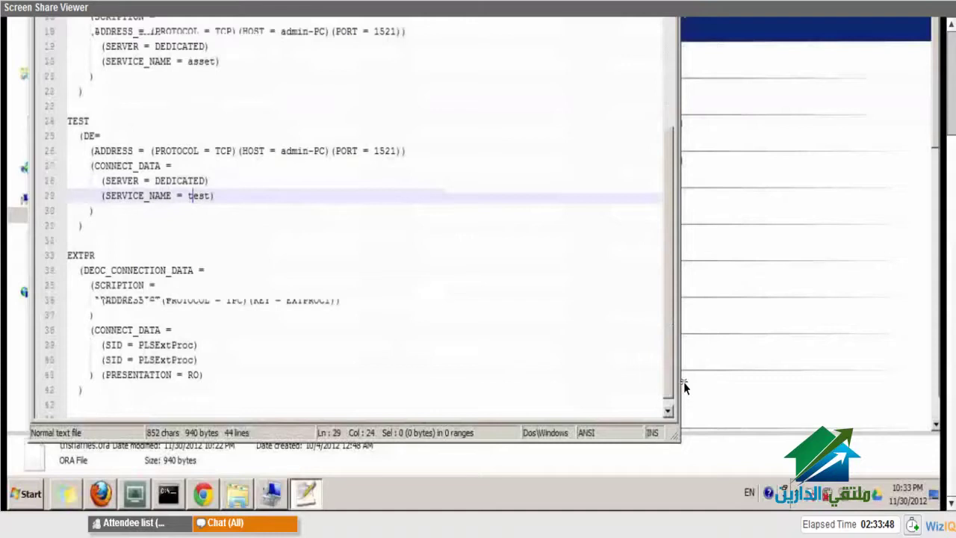
click(694, 208)
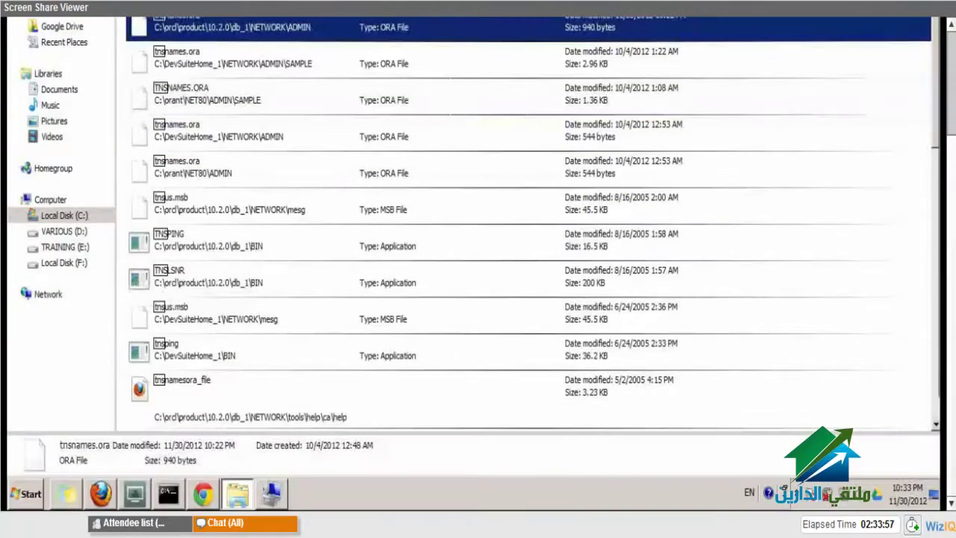
- Retry the SQL*Plus login as system, which fails with ORA-12152
key(alt+Tab)
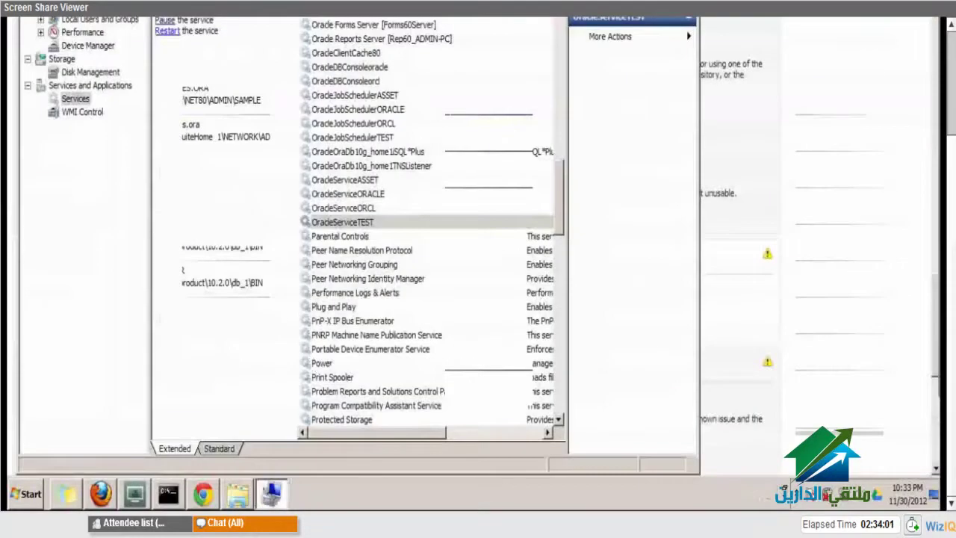
key(alt+Tab)
text(st)
key(Return)
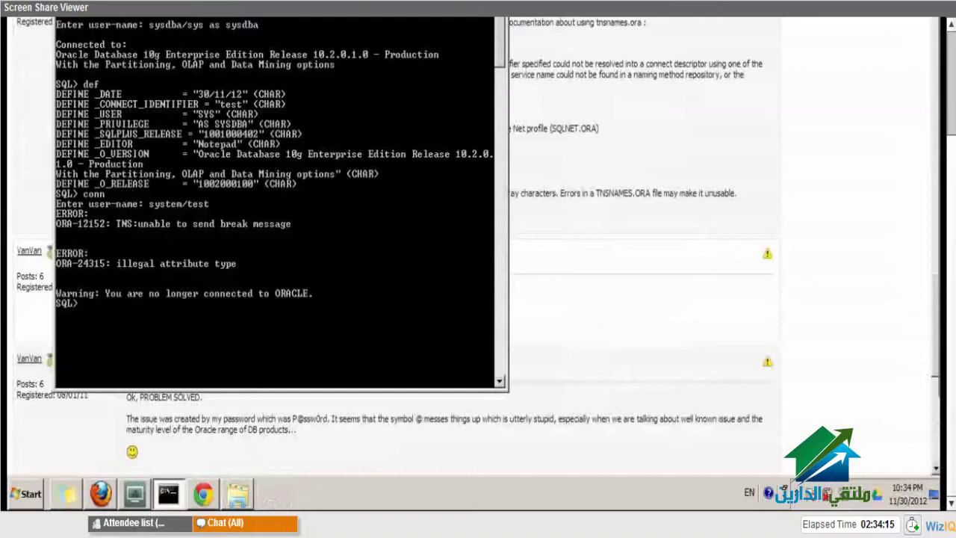
- Exit SQL*Plus, relaunch it, and enter the system user name with its password
text(exit)
key(Return)
text(sqlplus)
key(Return)
text(system)
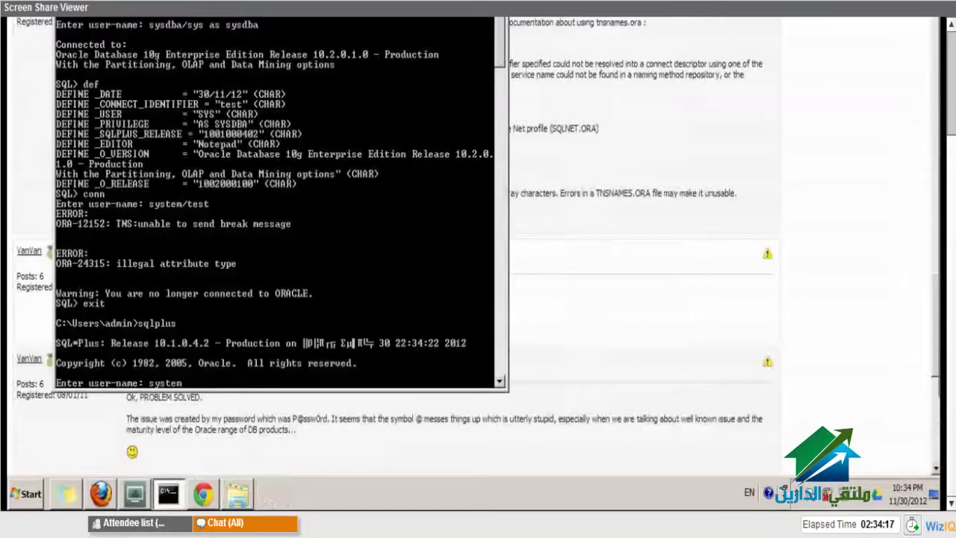
text(/test)
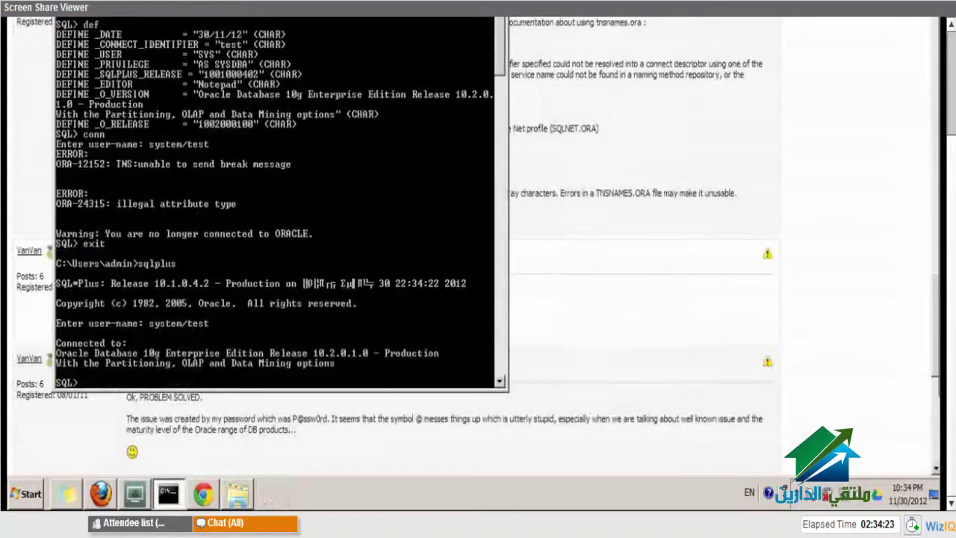
text(de)
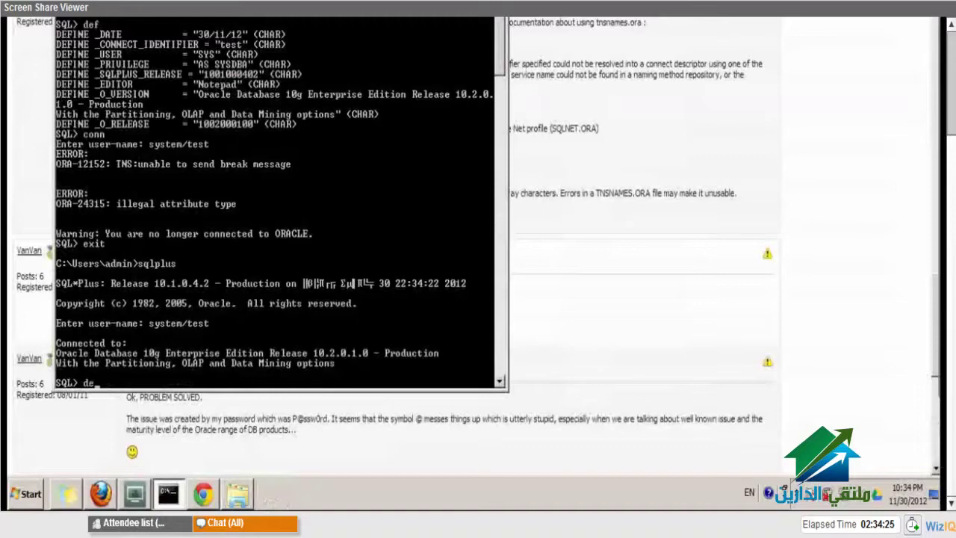